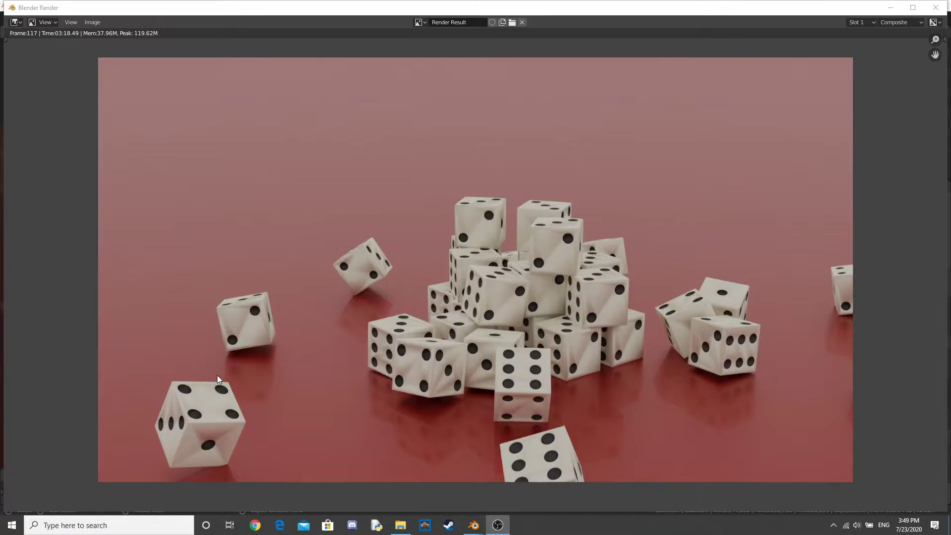
# Switch from the render window to the main Blender window and delete all objects in the dice scene
pyautogui.moveTo(473, 524)
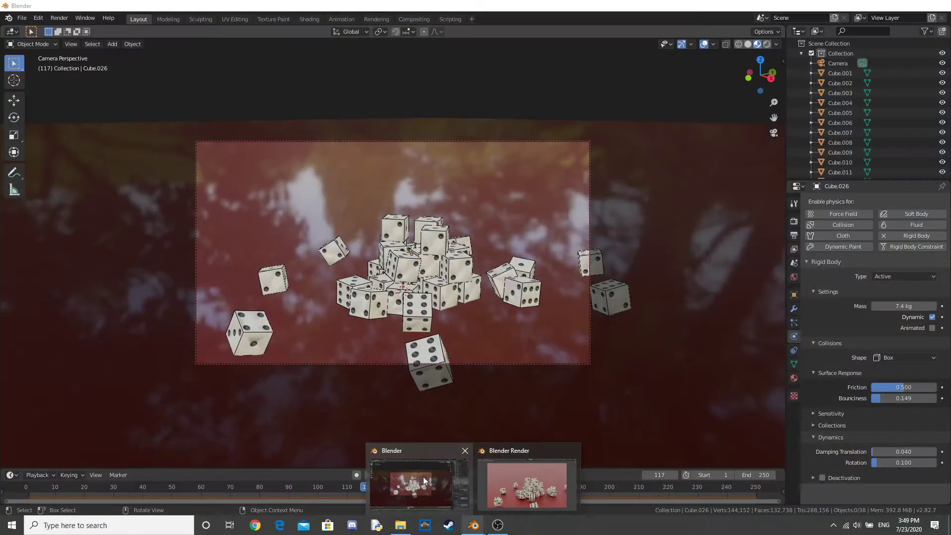
pyautogui.click(423, 477)
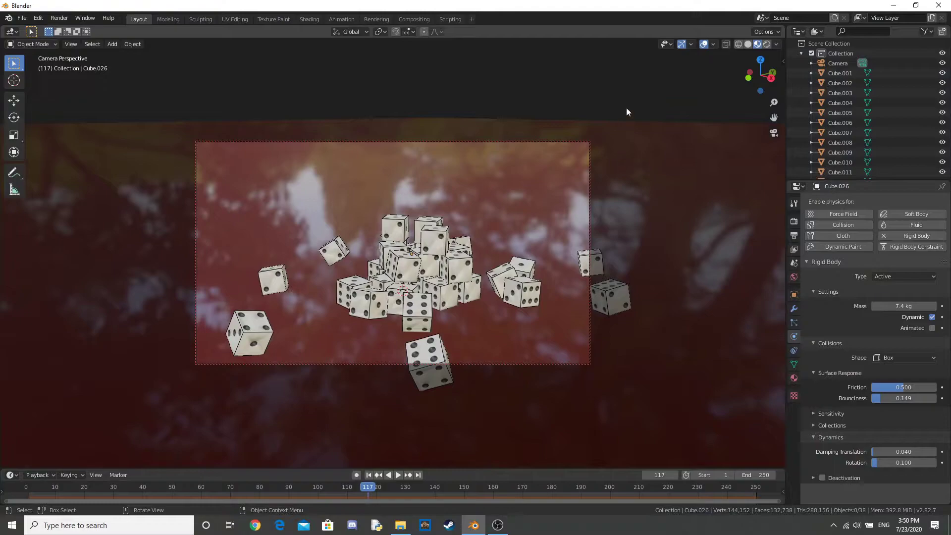
pyautogui.press('a')
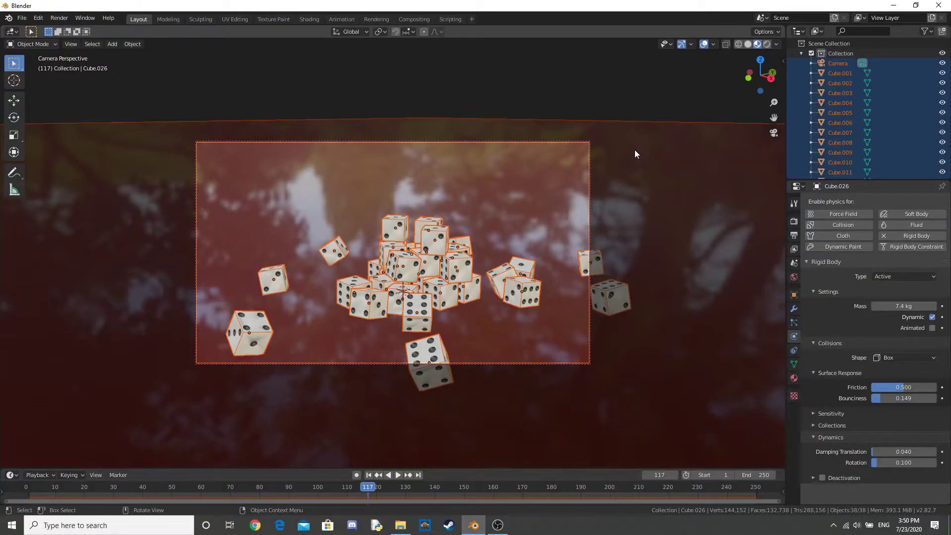
pyautogui.press('x')
pyautogui.click(635, 151)
# Add a cube mesh to the empty scene and set the viewport to solid shading
pyautogui.moveTo(501, 281); pyautogui.dragTo(463, 299, button='middle')
pyautogui.moveTo(396, 314); pyautogui.dragTo(491, 302, button='middle')
pyautogui.hotkey('shift', 'a')
pyautogui.moveTo(492, 297)
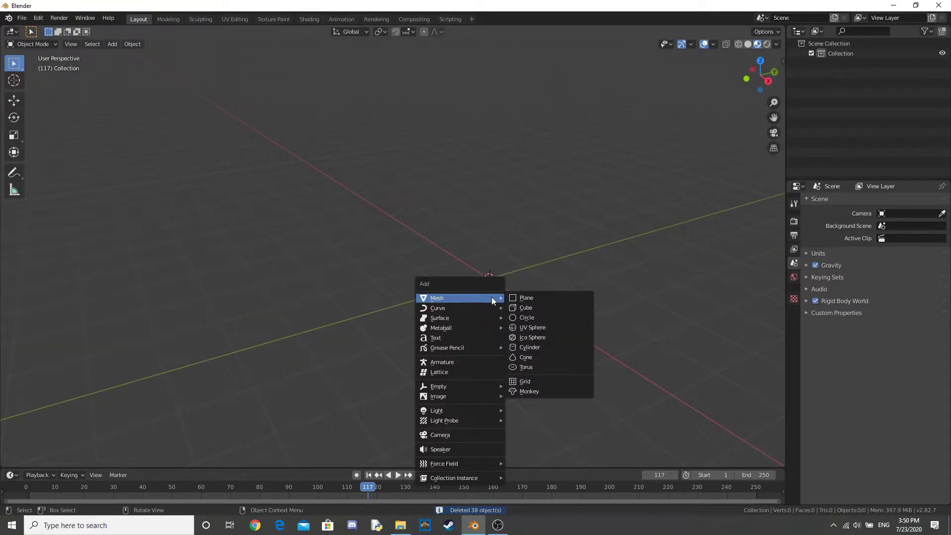
pyautogui.click(535, 308)
pyautogui.scroll(6, 535, 307)
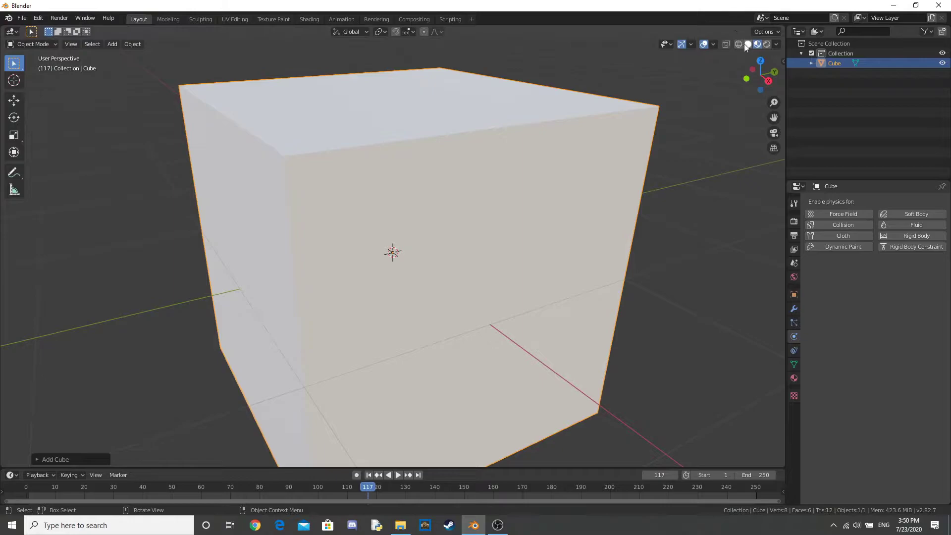
pyautogui.click(748, 45)
pyautogui.scroll(-4, 537, 281)
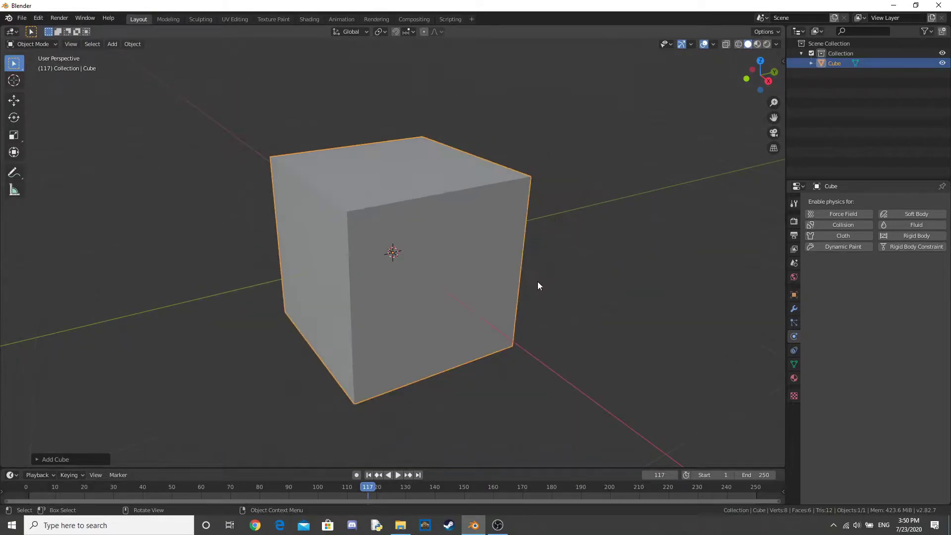
# Add a UV sphere at the cube's center and scale it down to about one fifth of its size
pyautogui.moveTo(537, 281); pyautogui.dragTo(719, 74, button='middle')
pyautogui.scroll(-3, 621, 273)
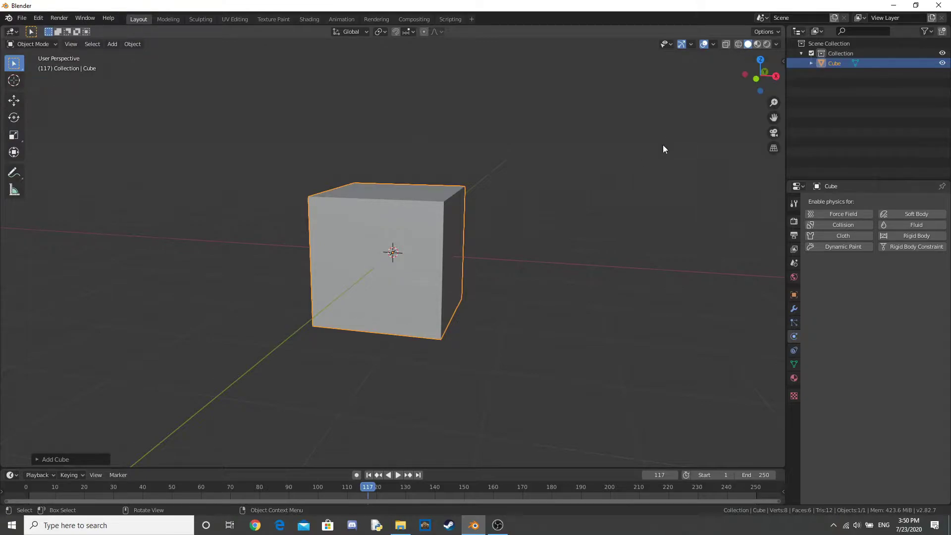
pyautogui.moveTo(687, 123); pyautogui.dragTo(551, 246, button='middle')
pyautogui.hotkey('shift', 'a')
pyautogui.moveTo(489, 233)
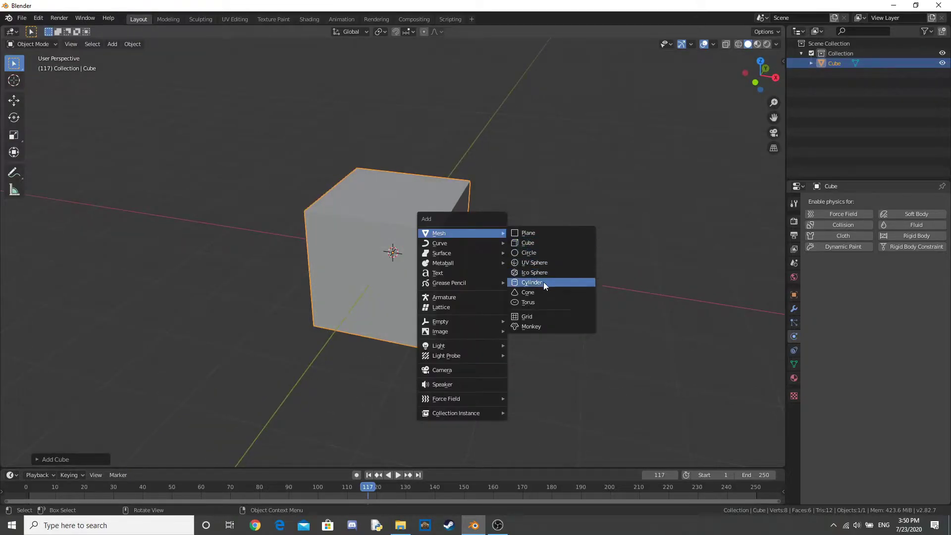
pyautogui.click(542, 263)
pyautogui.moveTo(556, 256); pyautogui.dragTo(733, 138, button='middle')
pyautogui.click(761, 66)
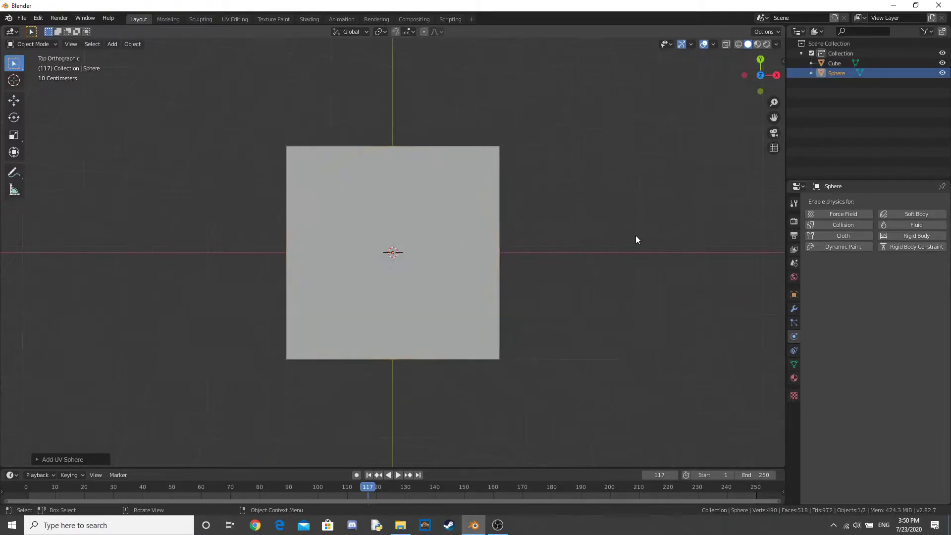
pyautogui.scroll(2, 665, 283)
pyautogui.press('s')
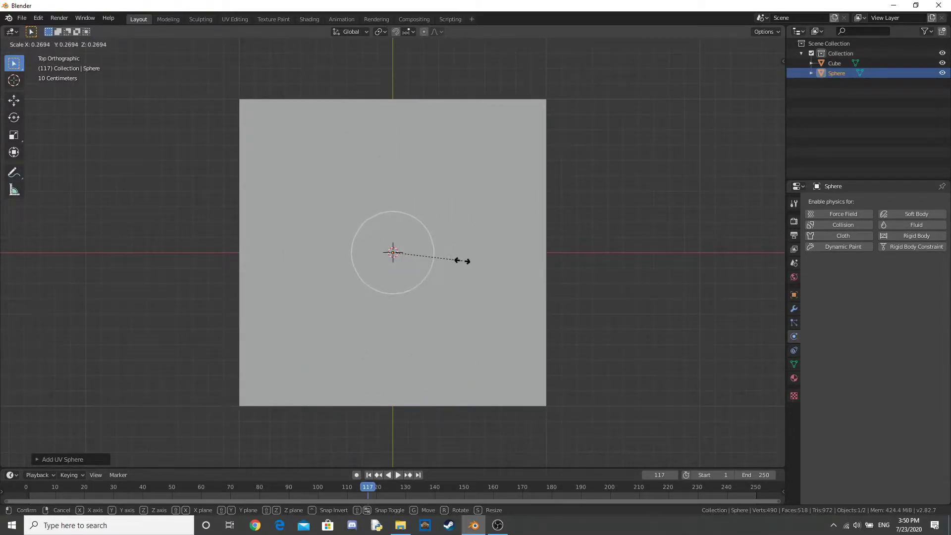
pyautogui.click(446, 256)
# Enable snapping and move the sphere up along Z until it sits half embedded in the cube's top face
pyautogui.moveTo(567, 329); pyautogui.dragTo(564, 263, button='middle')
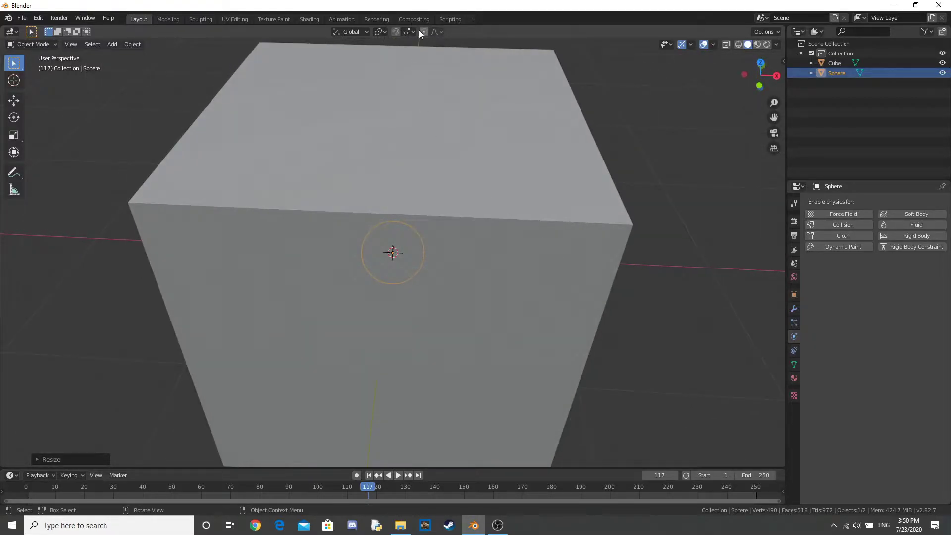
pyautogui.click(397, 31)
pyautogui.press('g')
pyautogui.press('z')
pyautogui.click(457, 61)
pyautogui.moveTo(457, 62); pyautogui.dragTo(519, 169, button='middle')
pyautogui.press('g')
pyautogui.press('z')
pyautogui.click(513, 76)
# Add a Boolean Difference modifier to the cube with the sphere as its object, and apply it
pyautogui.moveTo(512, 76); pyautogui.dragTo(533, 150, button='middle')
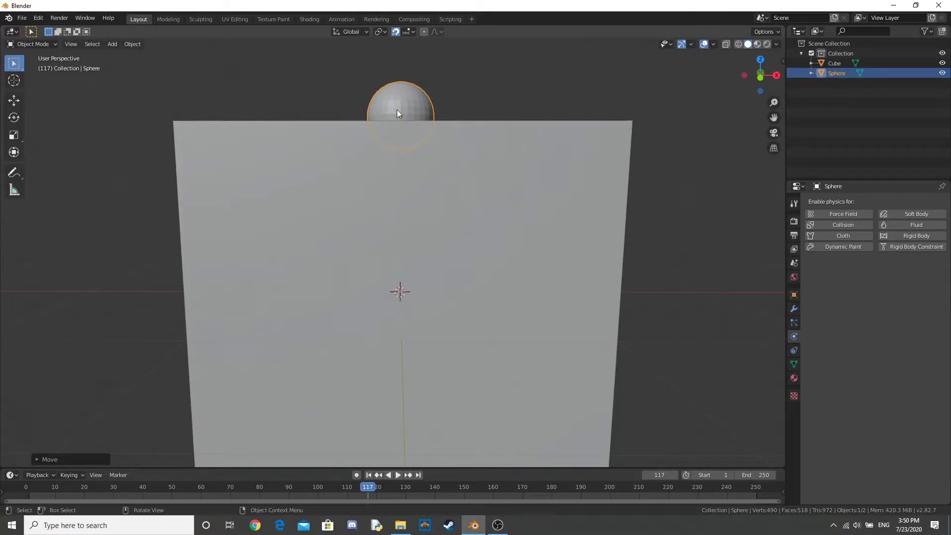
pyautogui.moveTo(404, 121); pyautogui.dragTo(400, 120, button='middle')
pyautogui.moveTo(472, 128); pyautogui.dragTo(567, 215, button='middle')
pyautogui.click(567, 214)
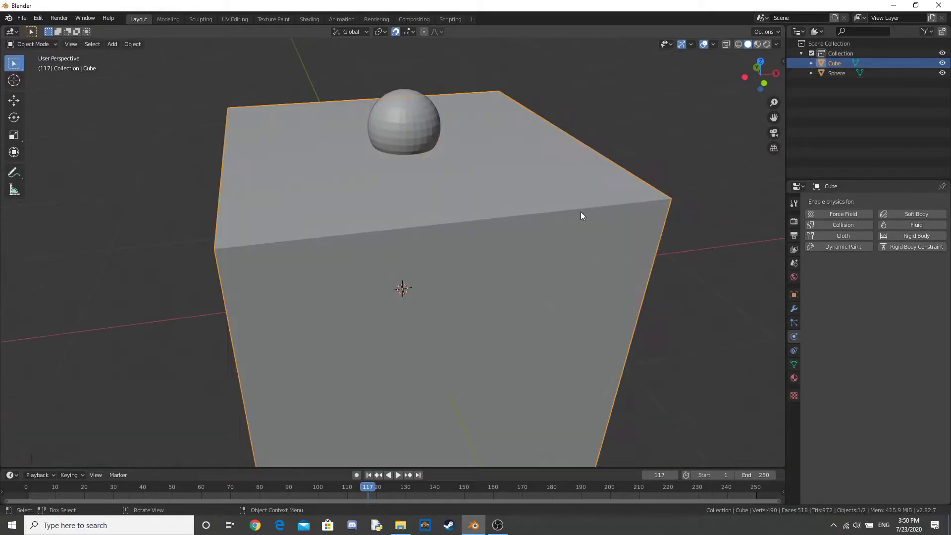
pyautogui.click(794, 309)
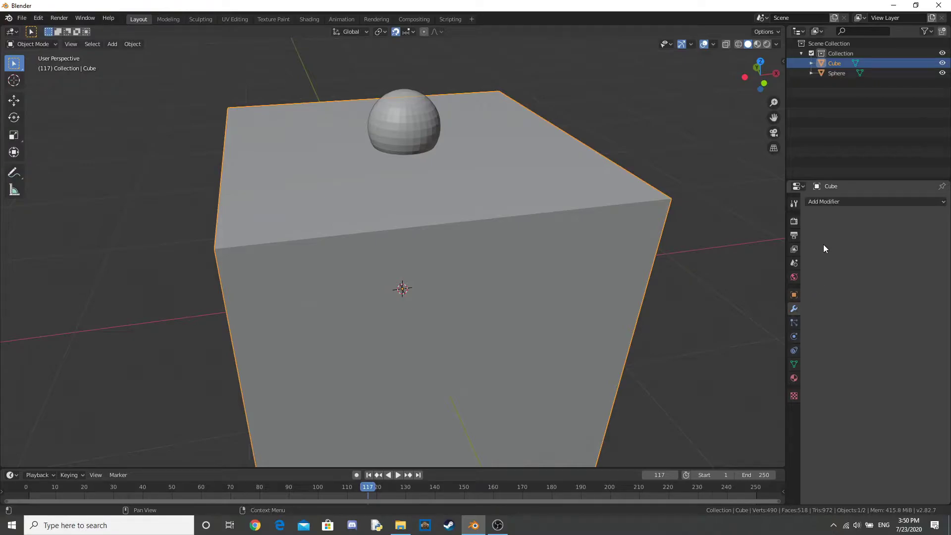
pyautogui.click(827, 204)
pyautogui.click(761, 248)
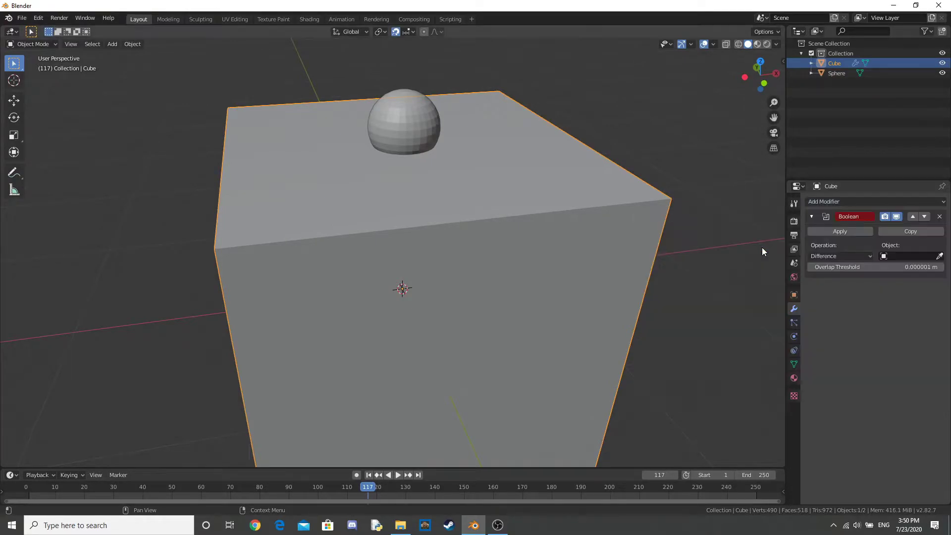
pyautogui.click(940, 256)
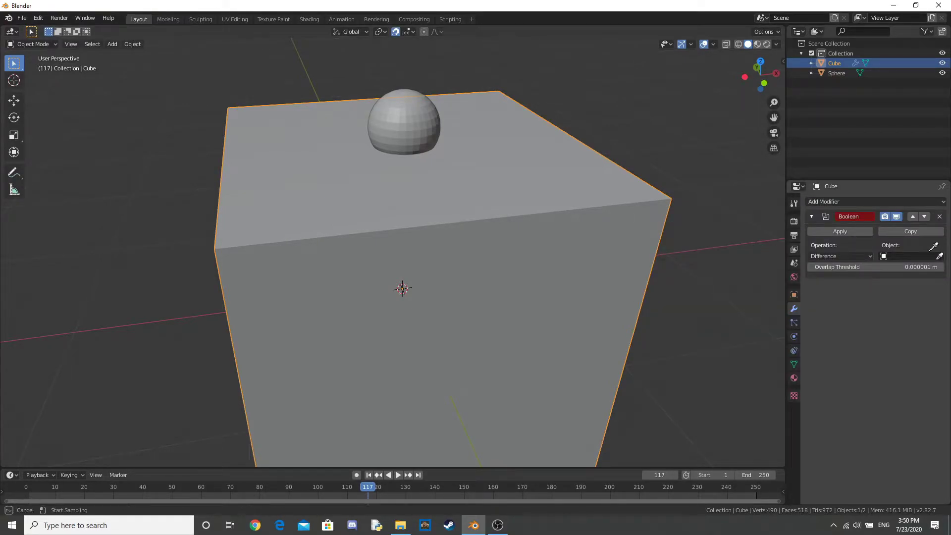
pyautogui.click(390, 125)
pyautogui.click(838, 231)
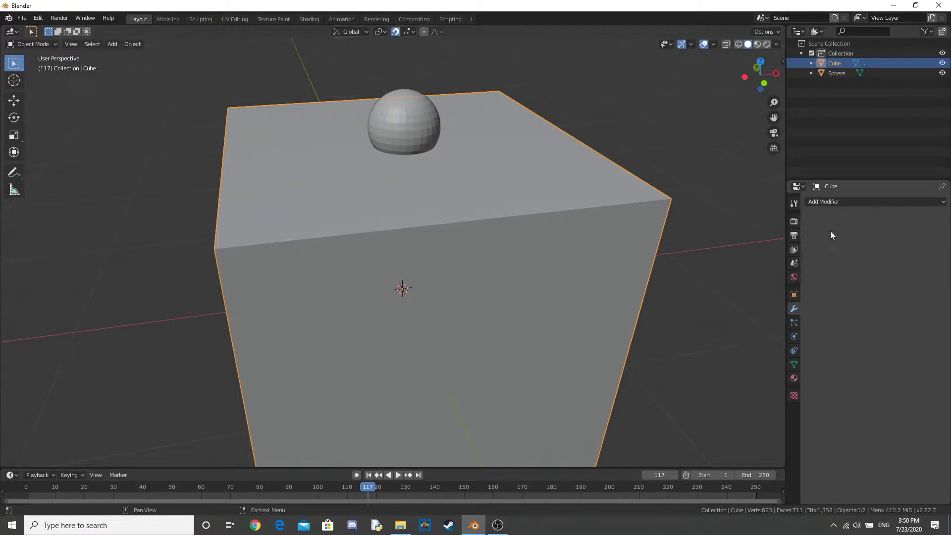
# Move the sphere along the X axis off the hole in the top face, toward the cube's edge
pyautogui.click(418, 115)
pyautogui.press('g')
pyautogui.press('x')
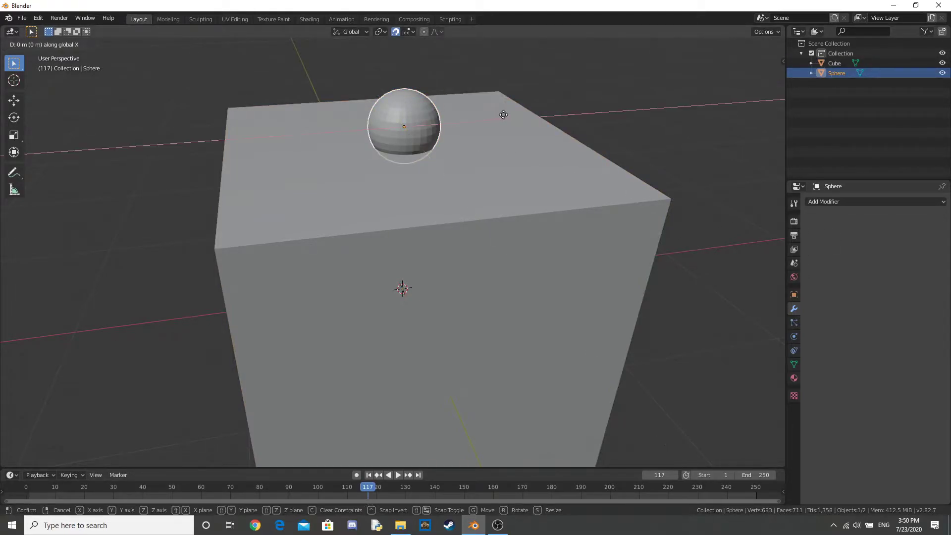
pyautogui.click(530, 144)
pyautogui.moveTo(530, 144); pyautogui.dragTo(582, 212, button='middle')
pyautogui.moveTo(632, 168); pyautogui.dragTo(669, 242, button='middle')
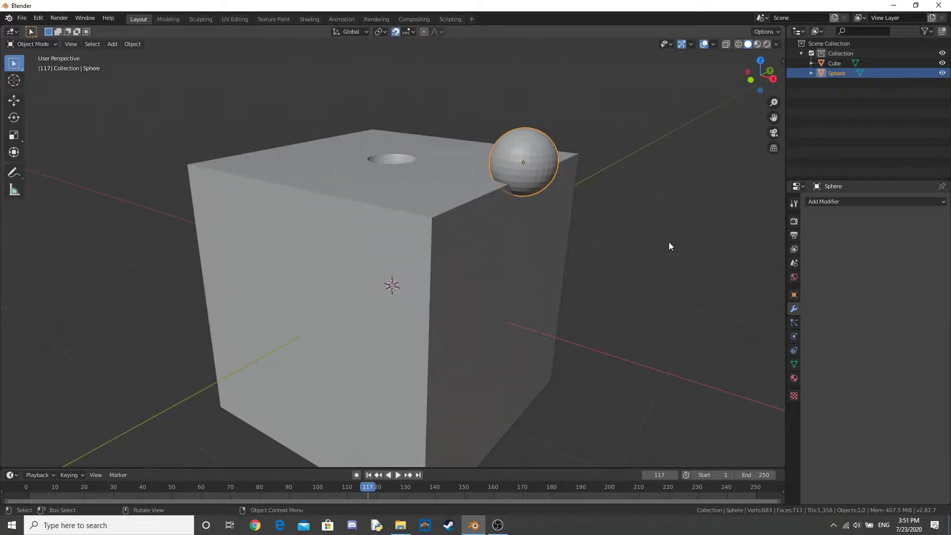
pyautogui.moveTo(575, 221); pyautogui.dragTo(540, 203, button='middle')
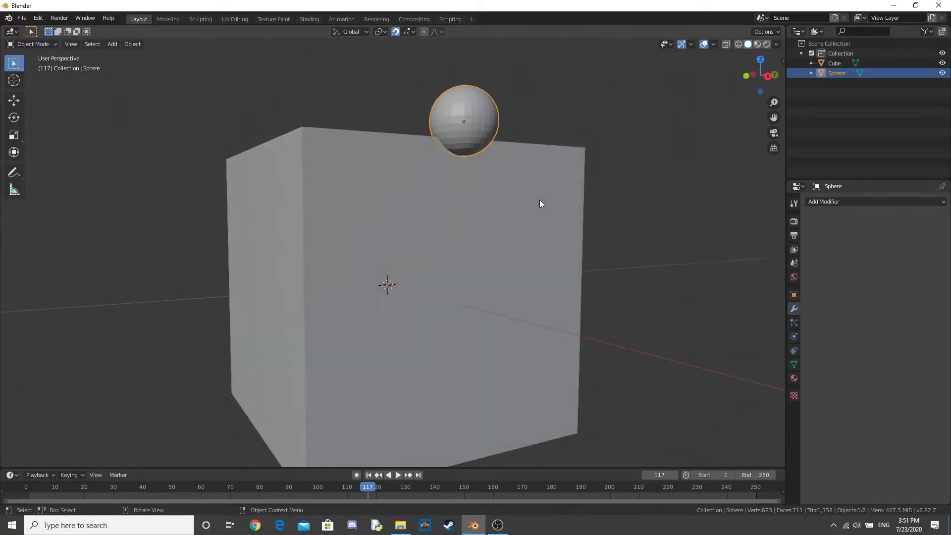
# Move the sphere down along Z to the cube's bottom face and along Y to position it near a corner
pyautogui.moveTo(501, 245); pyautogui.dragTo(521, 207, button='middle')
pyautogui.press('g')
pyautogui.press('z')
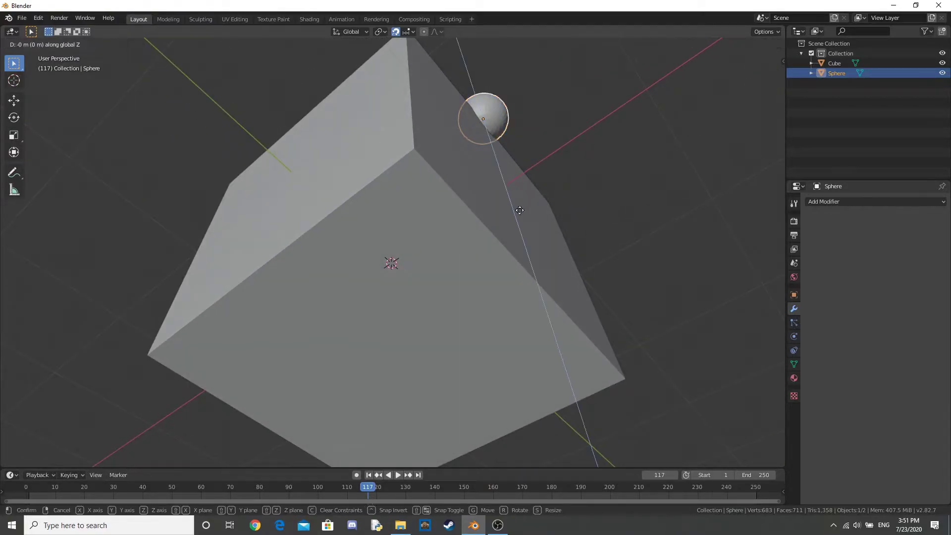
pyautogui.click(534, 316)
pyautogui.moveTo(535, 317); pyautogui.dragTo(564, 341, button='middle')
pyautogui.press('g')
pyautogui.press('z')
pyautogui.moveTo(579, 434); pyautogui.dragTo(597, 248, button='middle')
pyautogui.press('y')
pyautogui.click(371, 126)
# Duplicate the corner sphere along the X axis to the opposite side of the bottom face
pyautogui.hotkey('shift', 'd')
pyautogui.press('x')
pyautogui.click(584, 128)
# Duplicate the pair of spheres along Y into two more rows and center the middle row on the bottom face
pyautogui.keyDown('shift'); pyautogui.click(291, 132); pyautogui.keyUp('shift')
pyautogui.hotkey('shift', 'd')
pyautogui.press('y')
pyautogui.click(283, 235)
pyautogui.hotkey('shift', 'd')
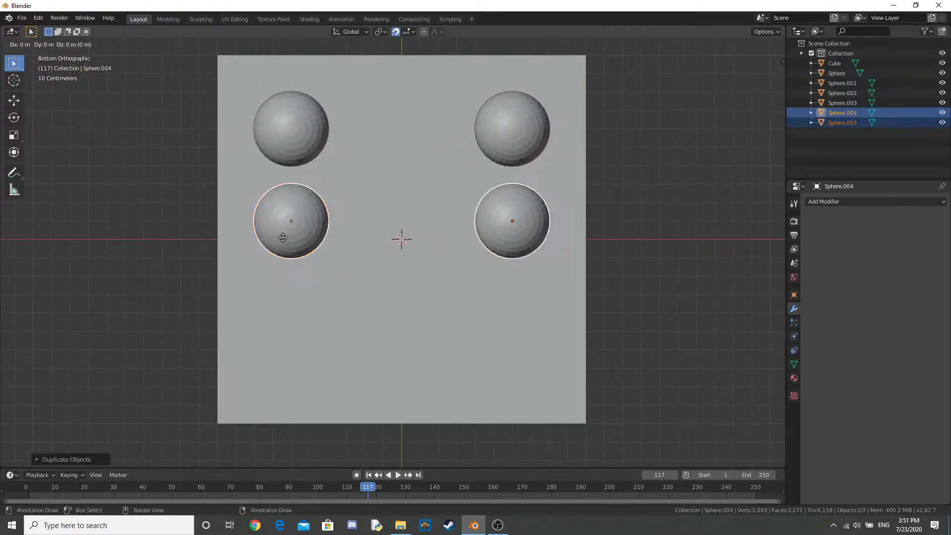
pyautogui.click(283, 364)
pyautogui.press('g')
pyautogui.click(505, 221)
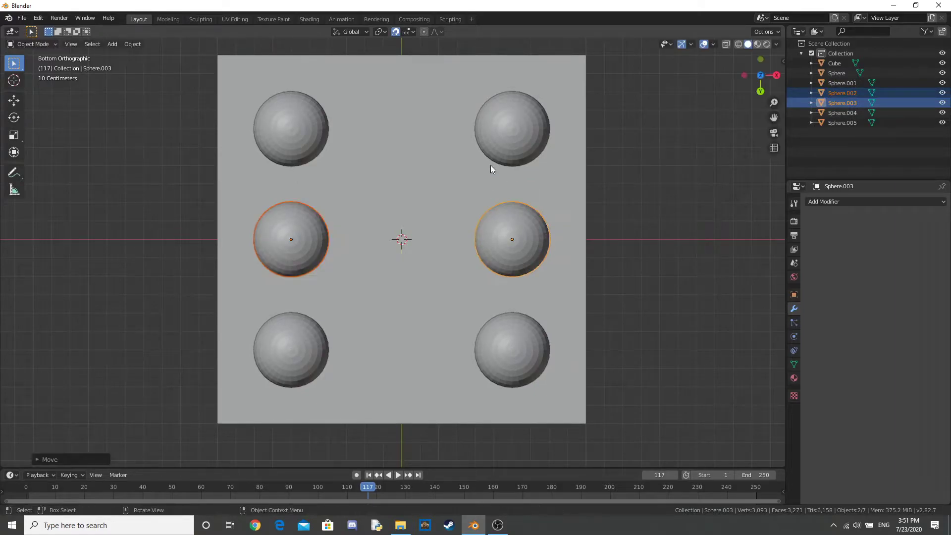
# Select all six spheres on the bottom face and join them into one object
pyautogui.click(503, 141)
pyautogui.keyDown('shift'); pyautogui.click(294, 131); pyautogui.keyUp('shift')
pyautogui.keyDown('shift'); pyautogui.click(305, 233); pyautogui.keyUp('shift')
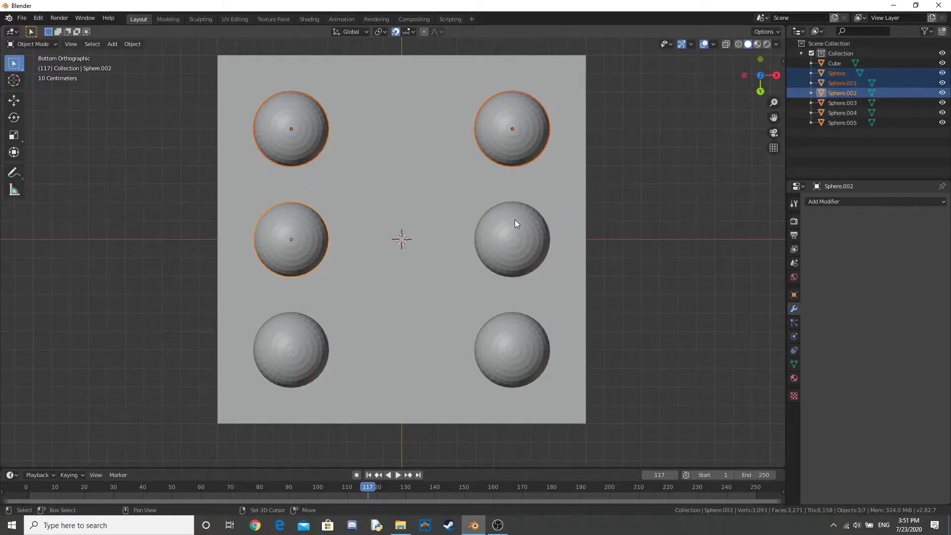
pyautogui.keyDown('shift'); pyautogui.click(516, 219); pyautogui.keyUp('shift')
pyautogui.keyDown('shift'); pyautogui.click(500, 349); pyautogui.keyUp('shift')
pyautogui.keyDown('shift'); pyautogui.click(302, 348); pyautogui.keyUp('shift')
pyautogui.rightClick(302, 348)
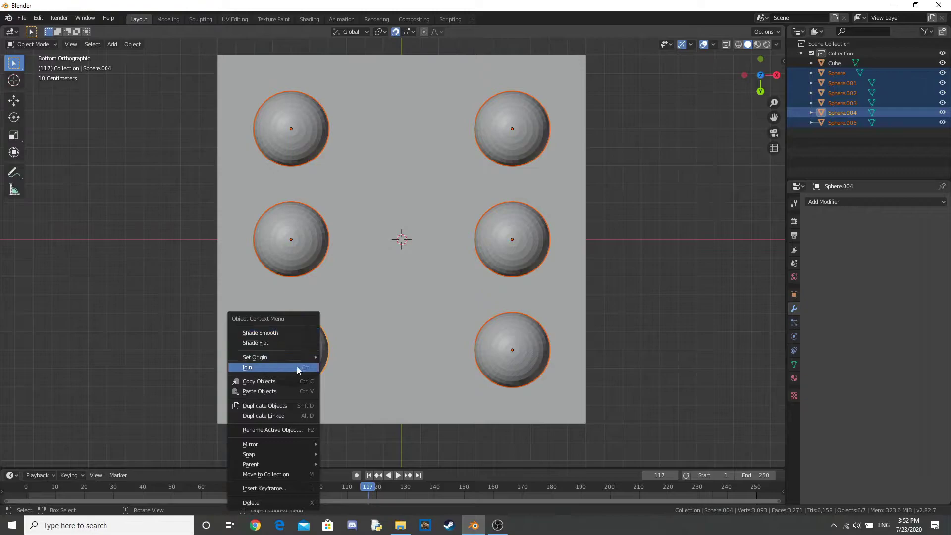
pyautogui.click(296, 366)
# Add a Boolean Difference modifier to the cube using the joined spheres, and apply it to carve six pips
pyautogui.click(415, 266)
pyautogui.click(873, 202)
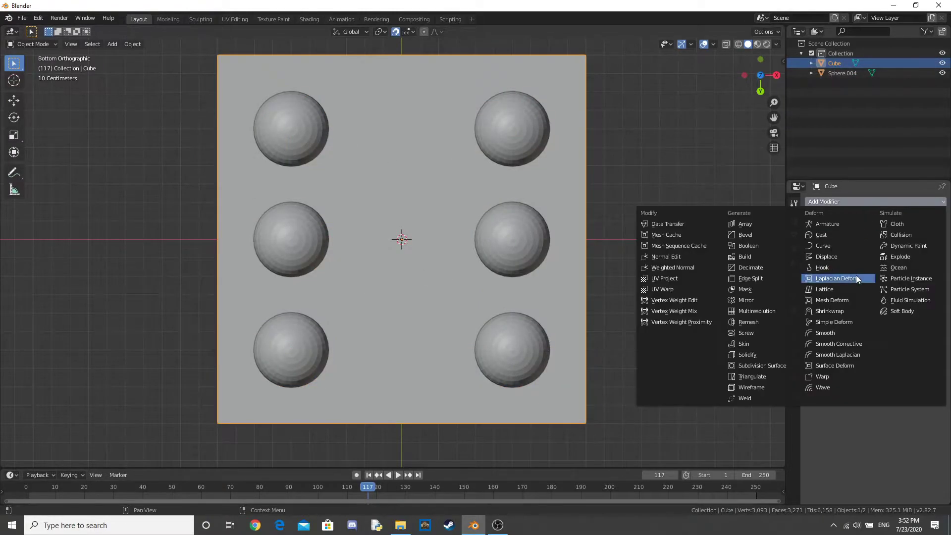
pyautogui.click(756, 246)
pyautogui.click(942, 257)
pyautogui.click(511, 250)
pyautogui.moveTo(510, 250); pyautogui.dragTo(545, 272, button='middle')
pyautogui.scroll(-3, 543, 273)
pyautogui.click(843, 232)
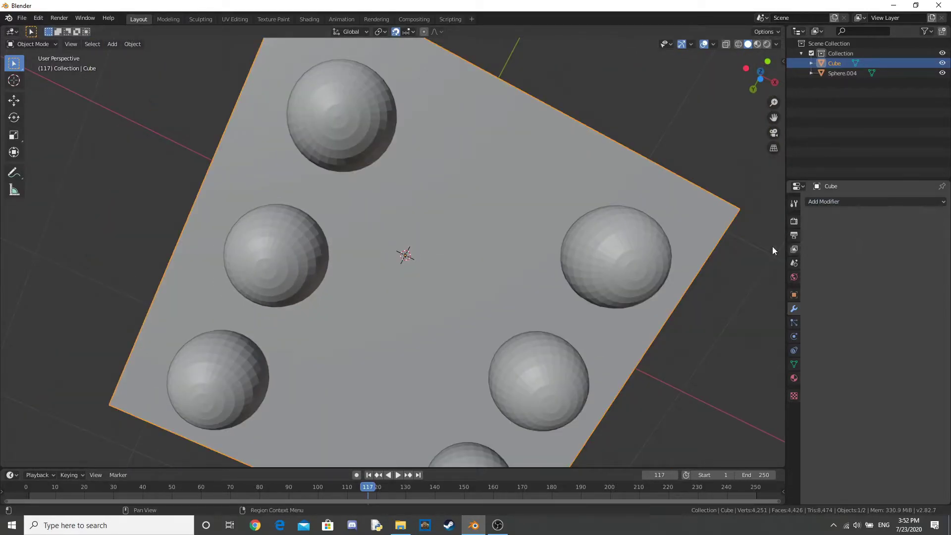
# Move the joined spheres off the cube along the X axis to inspect the carved pips, and undo the move
pyautogui.click(590, 262)
pyautogui.scroll(-3, 627, 297)
pyautogui.press('g')
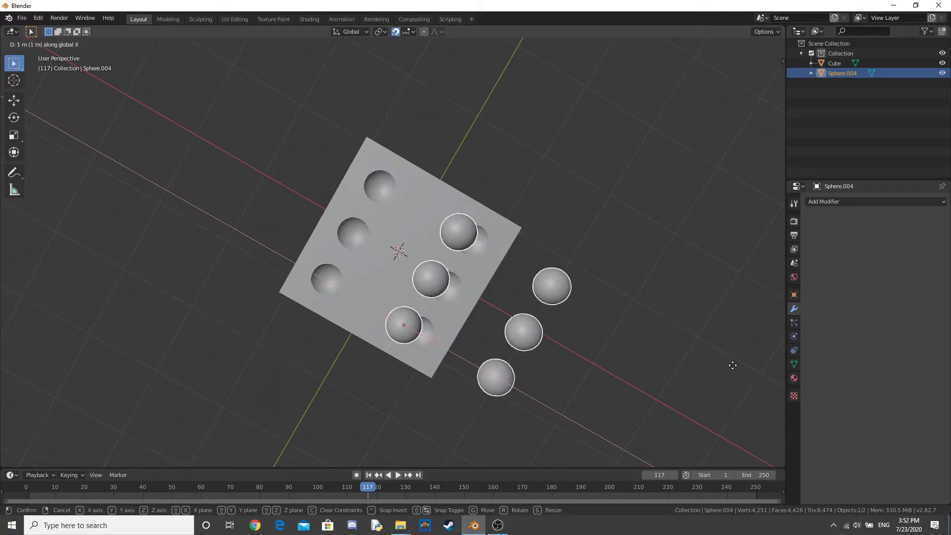
pyautogui.click(29, 395)
pyautogui.moveTo(322, 277); pyautogui.dragTo(393, 328, button='middle')
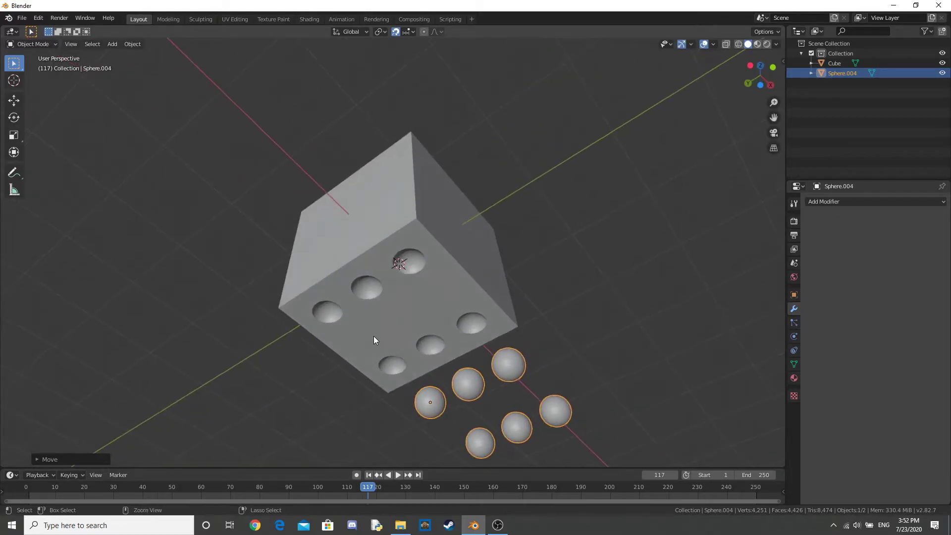
pyautogui.hotkey('ctrl', 'z')
# Separate the joined spheres by loose parts into individual objects and return to Object Mode
pyautogui.moveTo(484, 322); pyautogui.dragTo(468, 262, button='middle')
pyautogui.press('Tab')
pyautogui.scroll(4, 469, 263)
pyautogui.scroll(-3, 468, 262)
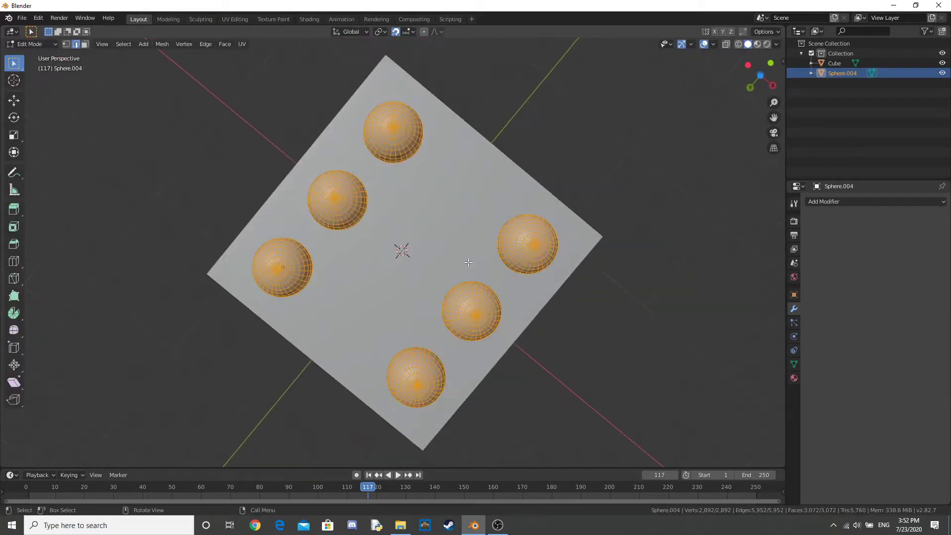
pyautogui.press('p')
pyautogui.press('Escape')
pyautogui.press('Tab')
pyautogui.press('Tab')
pyautogui.press('p')
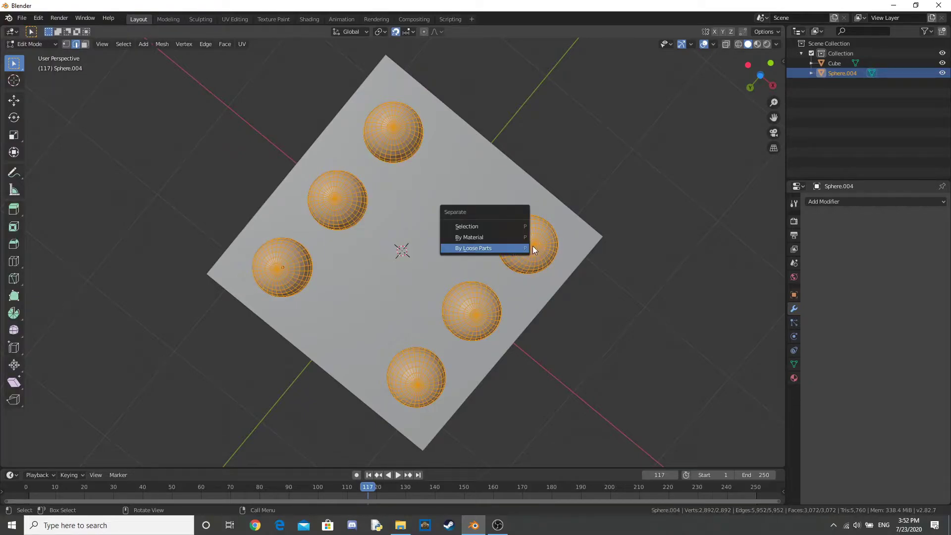
pyautogui.click(498, 248)
pyautogui.press('Tab')
# Delete five of the spheres on the bottom face, keeping only one corner sphere
pyautogui.click(316, 210)
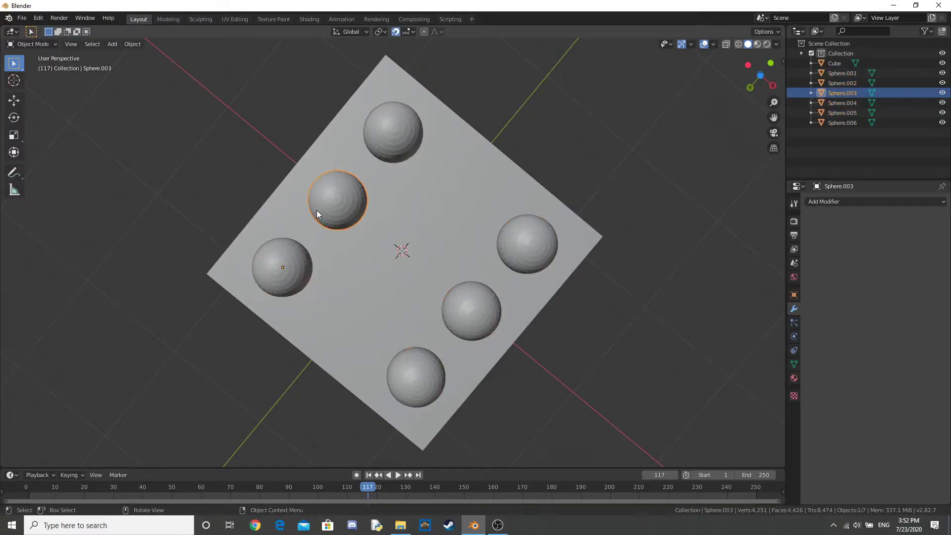
pyautogui.keyDown('shift'); pyautogui.click(384, 135); pyautogui.keyUp('shift')
pyautogui.keyDown('shift'); pyautogui.click(522, 230); pyautogui.keyUp('shift')
pyautogui.keyDown('shift'); pyautogui.click(479, 303); pyautogui.keyUp('shift')
pyautogui.keyDown('shift'); pyautogui.click(428, 370); pyautogui.keyUp('shift')
pyautogui.press('x')
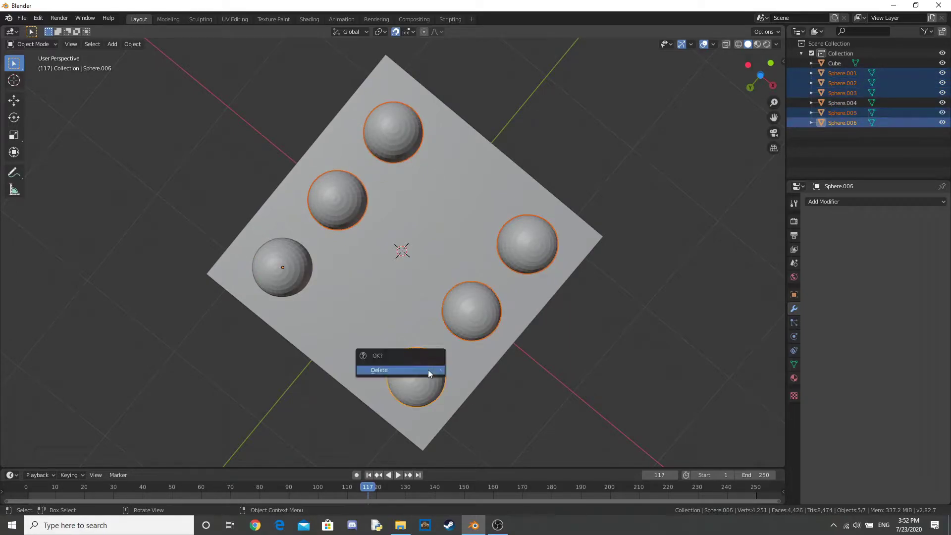
pyautogui.click(428, 369)
# Move the remaining sphere up along the Z axis to an upper corner of the cube's blank -X face
pyautogui.click(297, 262)
pyautogui.moveTo(339, 255); pyautogui.dragTo(412, 252, button='middle')
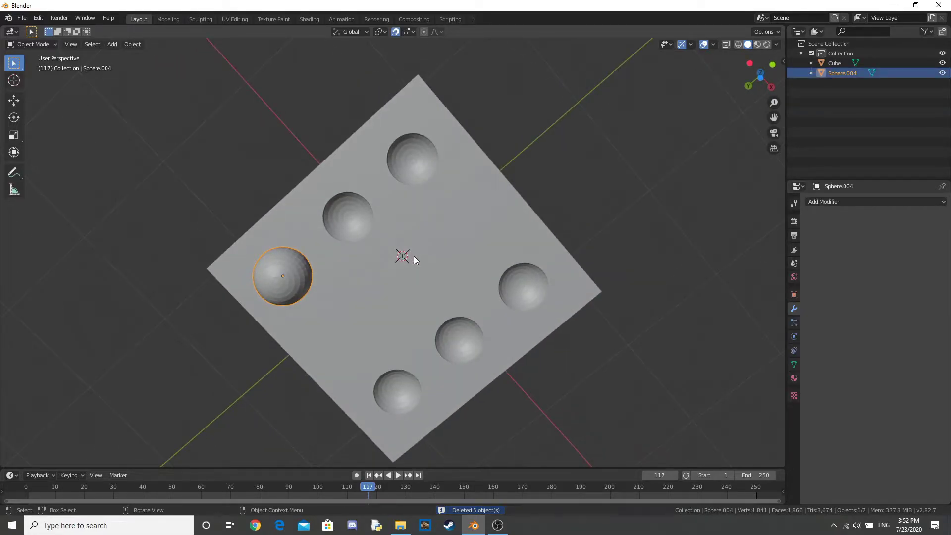
pyautogui.moveTo(444, 218); pyautogui.dragTo(505, 307, button='middle')
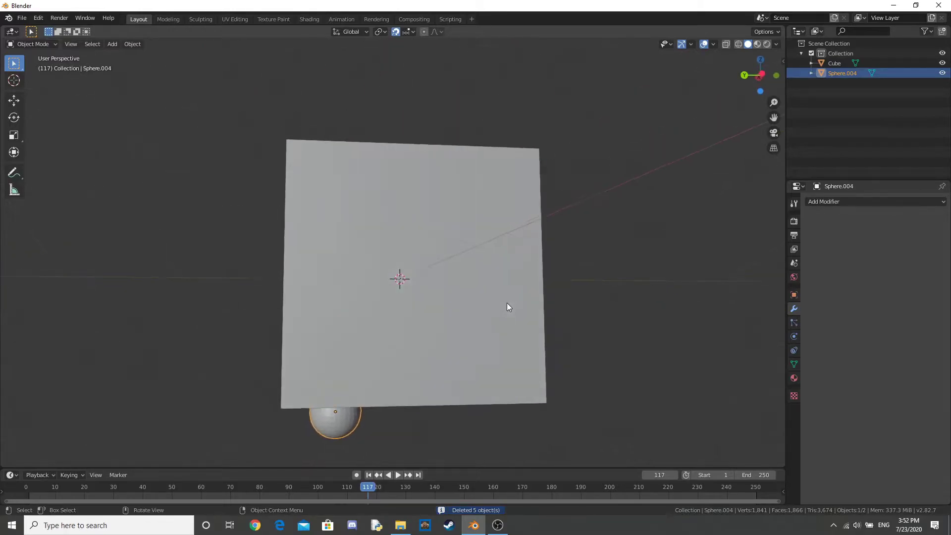
pyautogui.press('g')
pyautogui.press('z')
pyautogui.press('ctrl+KP_3')
pyautogui.click(678, 152)
# Duplicate the sphere along Y, and duplicate both spheres down along Z to fill the -X face's four corners
pyautogui.hotkey('shift', 'd')
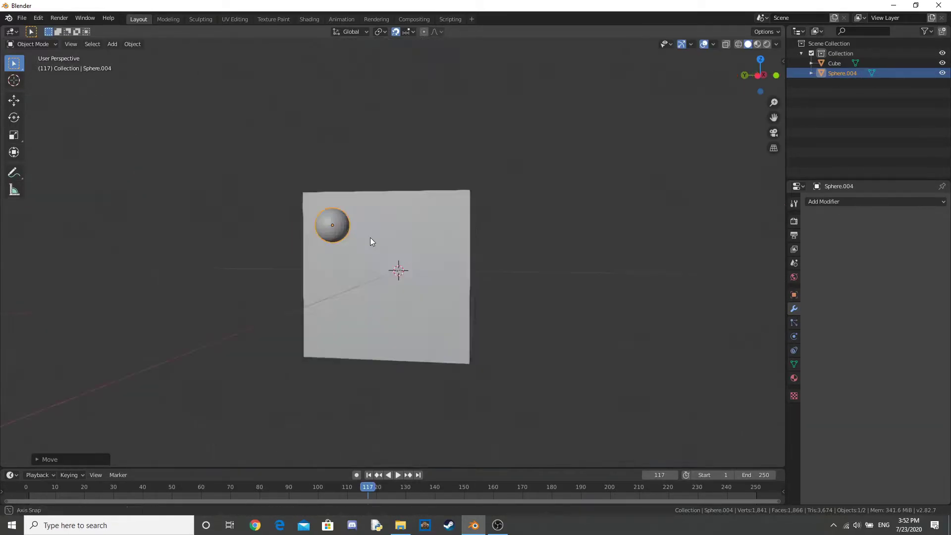
pyautogui.press('y')
pyautogui.click(743, 194)
pyautogui.keyDown('shift'); pyautogui.click(317, 201); pyautogui.keyUp('shift')
pyautogui.hotkey('shift', 'd')
pyautogui.press('y')
pyautogui.press('z')
pyautogui.click(325, 388)
# Select all four spheres on the -X face and join them into one object
pyautogui.click(311, 199)
pyautogui.keyDown('shift'); pyautogui.click(308, 383); pyautogui.keyUp('shift')
pyautogui.rightClick(308, 382)
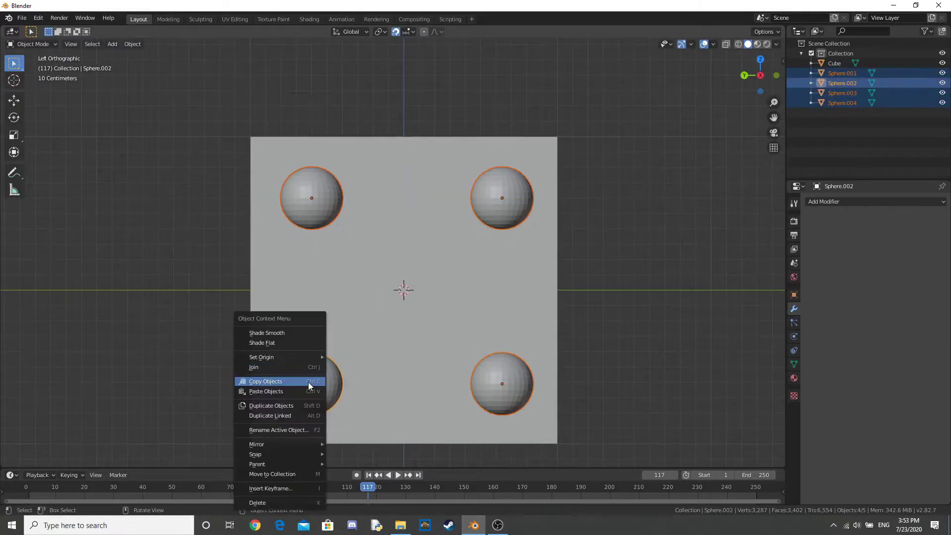
pyautogui.click(296, 367)
# Add a Boolean modifier to the cube
pyautogui.click(554, 345)
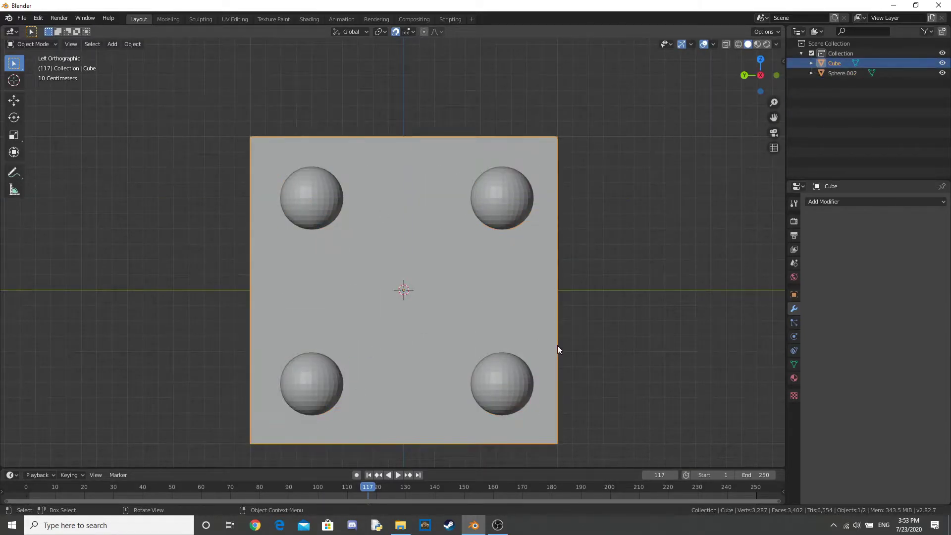
pyautogui.moveTo(557, 346); pyautogui.dragTo(582, 322, button='middle')
pyautogui.click(837, 203)
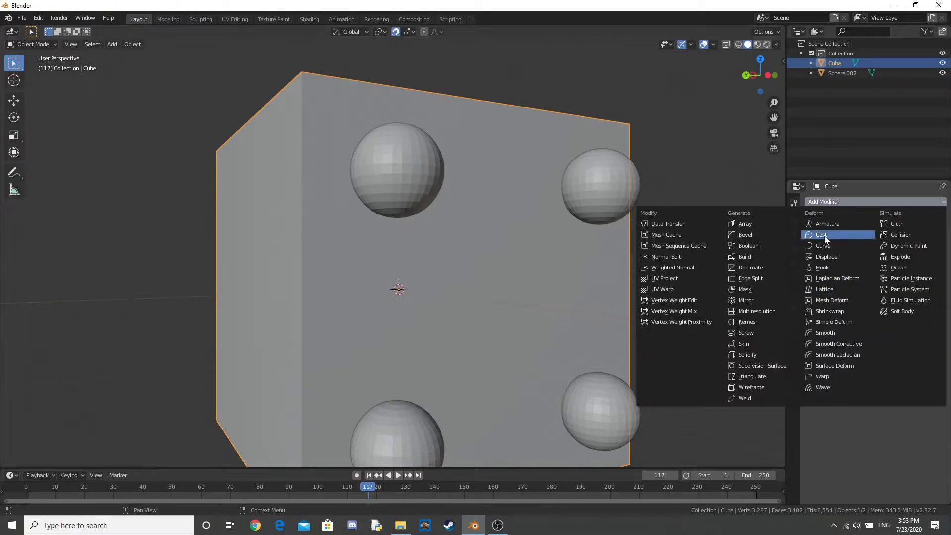
pyautogui.click(756, 246)
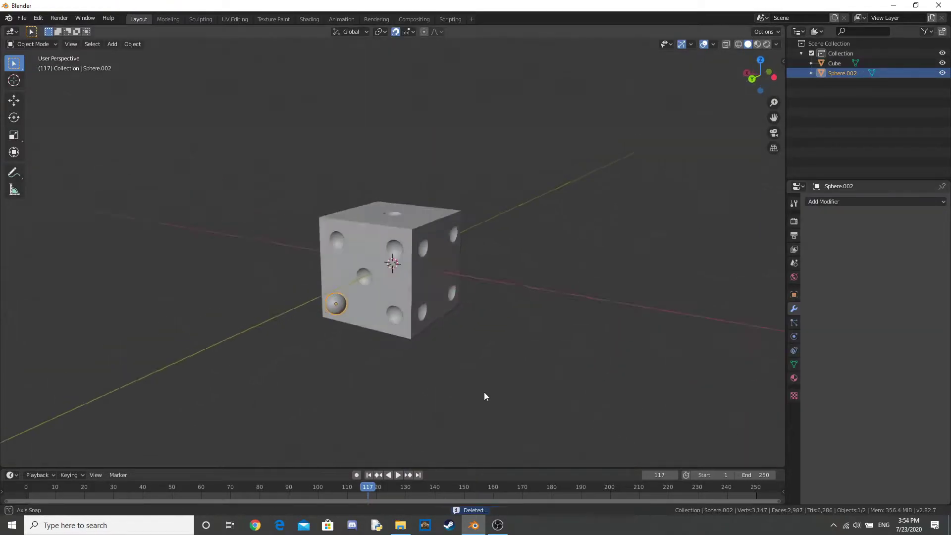
# Move the remaining sphere -1 m along the Y axis, off the five-pip face
pyautogui.moveTo(485, 397); pyautogui.dragTo(572, 339, button='middle')
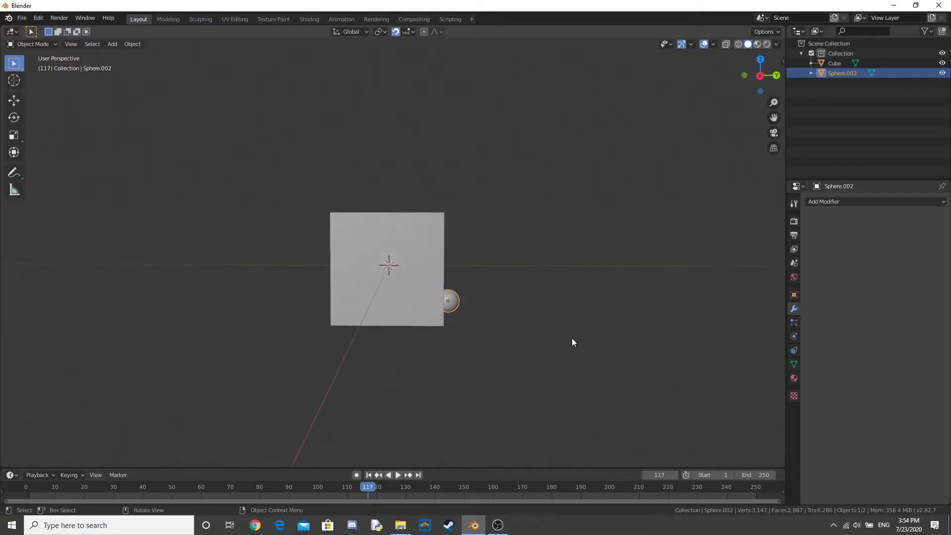
pyautogui.write('gy')
pyautogui.write('-1')
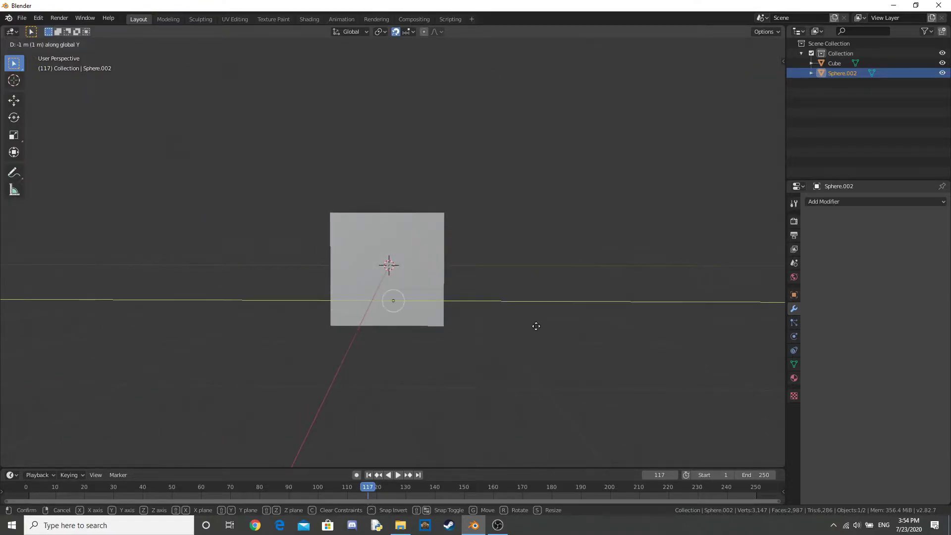
pyautogui.press('Return')
# In the right orthographic view, move the sphere -0.7 m in Y and 1.2 m in Z toward the face's upper corner
pyautogui.click(760, 75)
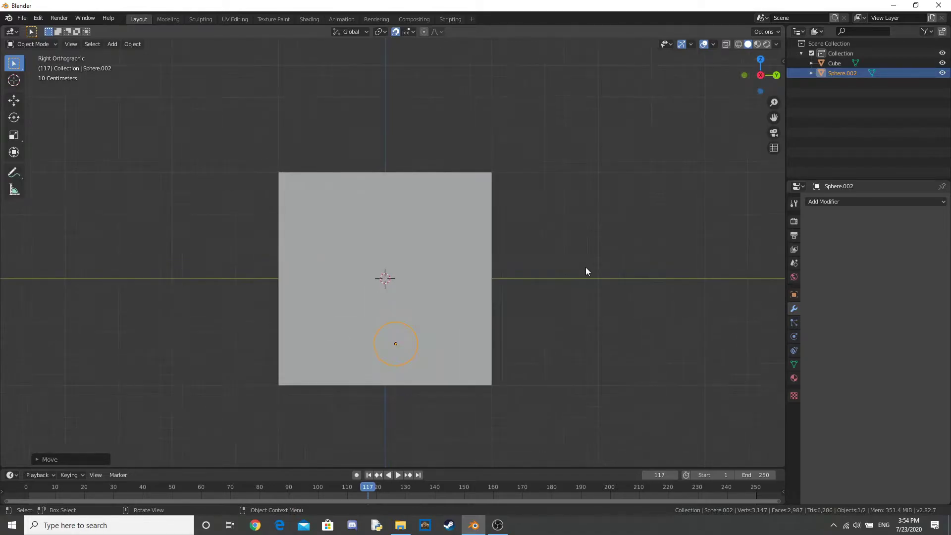
pyautogui.scroll(2, 587, 266)
pyautogui.press('g')
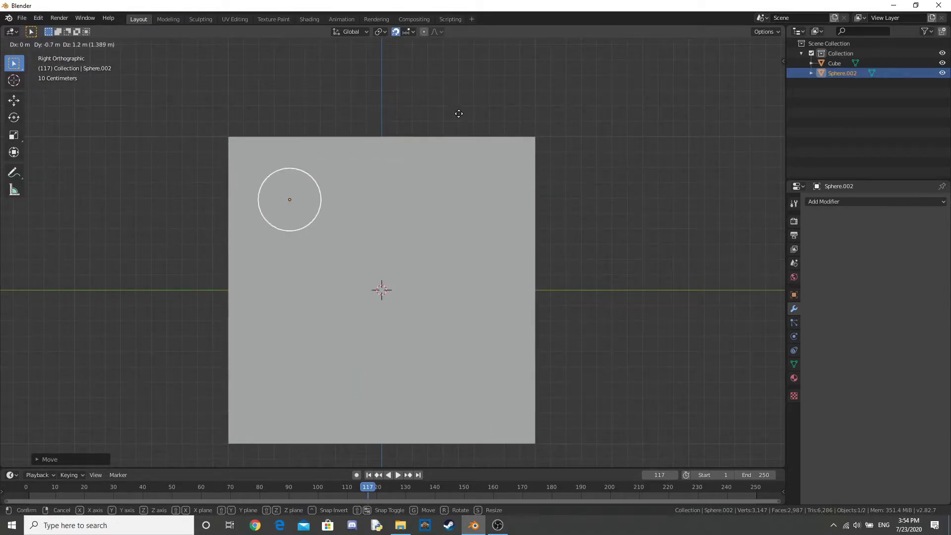
pyautogui.click(459, 114)
# Move the sphere outward along the X axis so that it protrudes from the blank +X face
pyautogui.moveTo(465, 221); pyautogui.dragTo(599, 221, button='middle')
pyautogui.write('gy-1')
pyautogui.press('BackSpace')
pyautogui.press('BackSpace')
pyautogui.press('x')
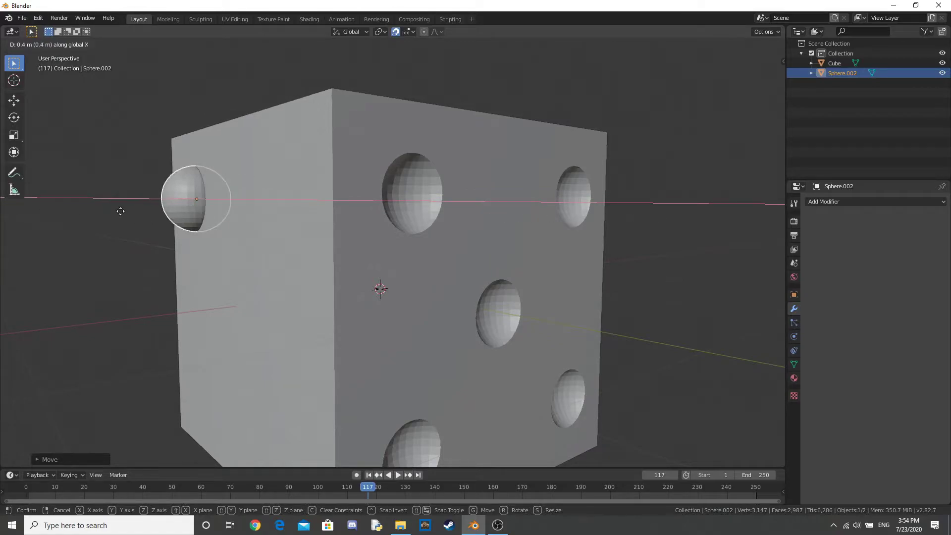
pyautogui.click(43, 215)
pyautogui.moveTo(192, 221); pyautogui.dragTo(248, 209, button='middle')
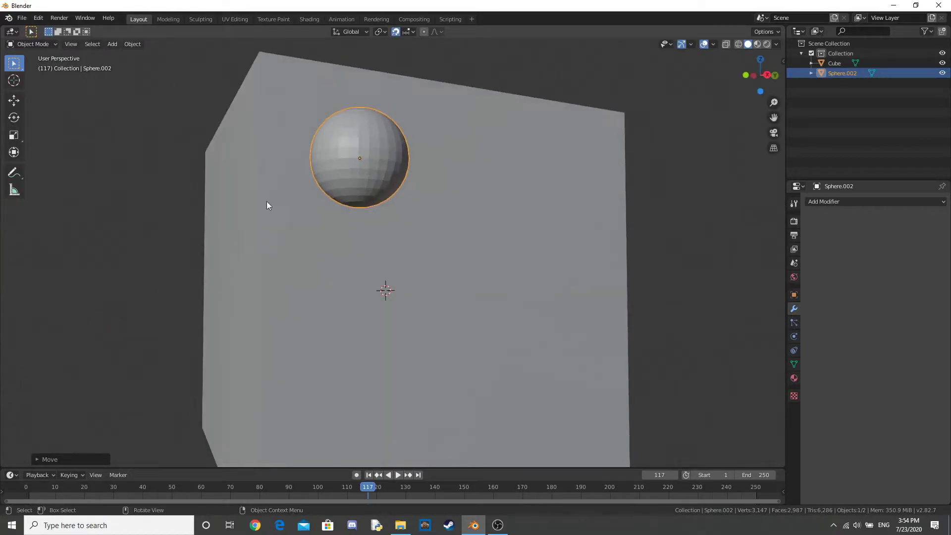
# Duplicate the sphere twice along the +X face's diagonal, to the middle and to the opposite lower corner
pyautogui.click(768, 74)
pyautogui.hotkey('shift', 'd')
pyautogui.click(702, 312)
pyautogui.hotkey('shift', 'd')
pyautogui.click(650, 406)
# Select all three diagonal spheres, adjust their position on the face, and join them into one object
pyautogui.keyDown('shift'); pyautogui.moveTo(643, 371); pyautogui.dragTo(631, 290, button='middle'); pyautogui.keyUp('shift')
pyautogui.keyDown('shift'); pyautogui.click(372, 216); pyautogui.keyUp('shift')
pyautogui.keyDown('shift'); pyautogui.click(266, 122); pyautogui.keyUp('shift')
pyautogui.scroll(-1, 476, 228)
pyautogui.press('g')
pyautogui.click(492, 228)
pyautogui.hotkey('ctrl', 'j')
# Add a Boolean Difference modifier to the cube using the three joined spheres, and apply it
pyautogui.click(518, 232)
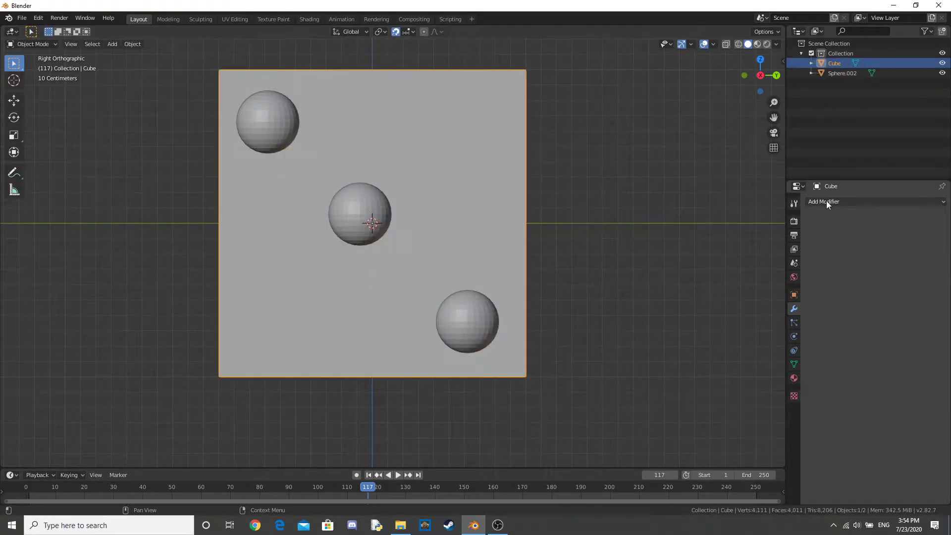
pyautogui.click(827, 202)
pyautogui.click(757, 242)
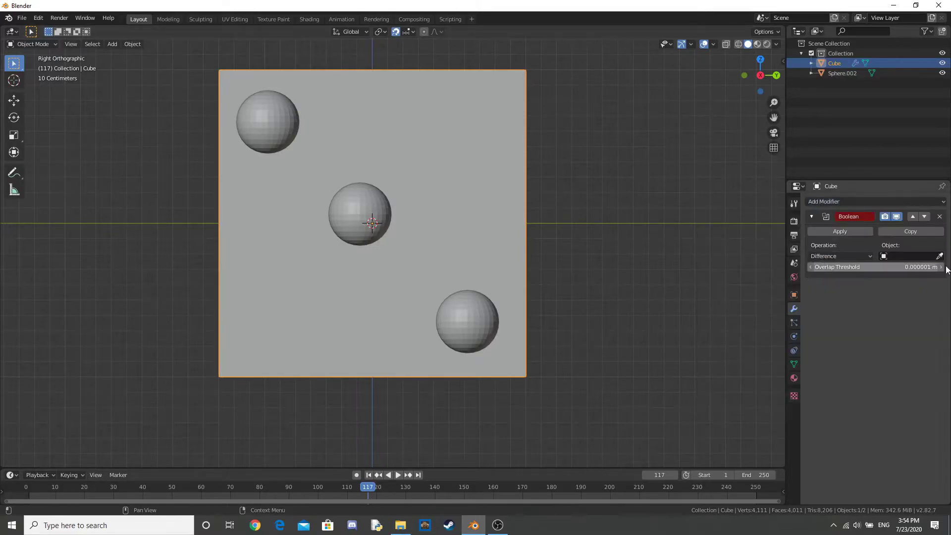
pyautogui.click(940, 255)
pyautogui.click(467, 317)
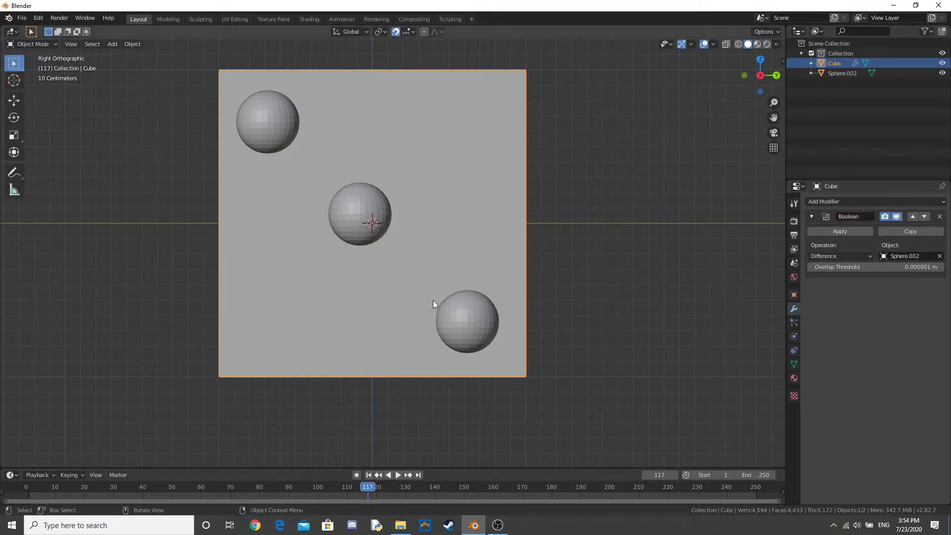
pyautogui.moveTo(433, 301); pyautogui.dragTo(476, 287, button='middle')
pyautogui.click(852, 231)
pyautogui.scroll(-5, 721, 230)
pyautogui.press('Tab')
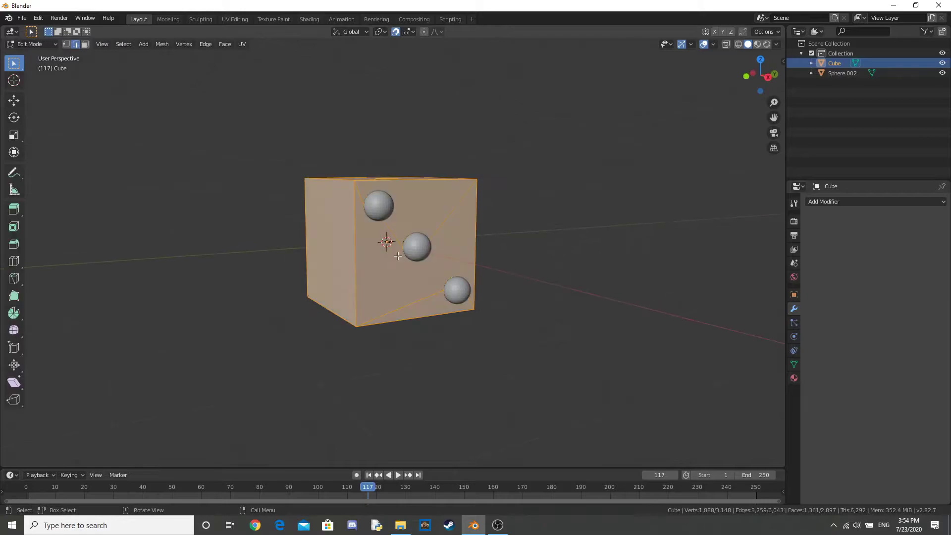
pyautogui.moveTo(446, 244); pyautogui.dragTo(297, 194, button='middle')
pyautogui.scroll(5, 276, 185)
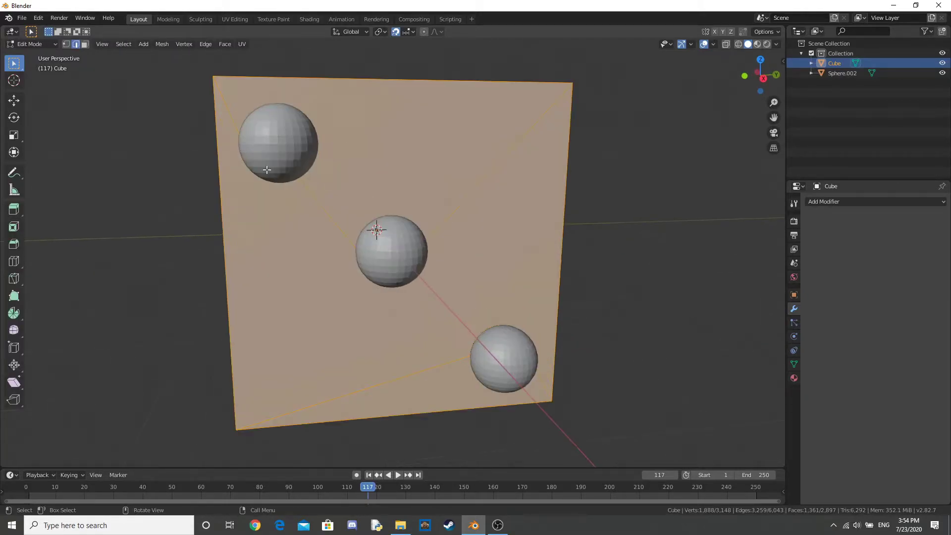
pyautogui.press('Tab')
pyautogui.moveTo(426, 245); pyautogui.dragTo(444, 257, button='middle')
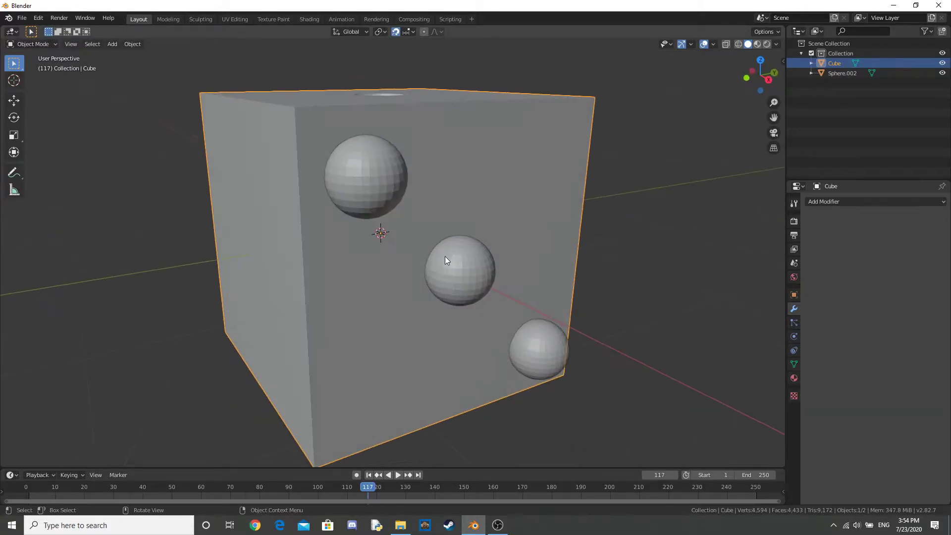
# Separate the joined spheres by loose parts into individual objects and return to Object Mode
pyautogui.click(446, 257)
pyautogui.press('Tab')
pyautogui.press('p')
pyautogui.click(448, 260)
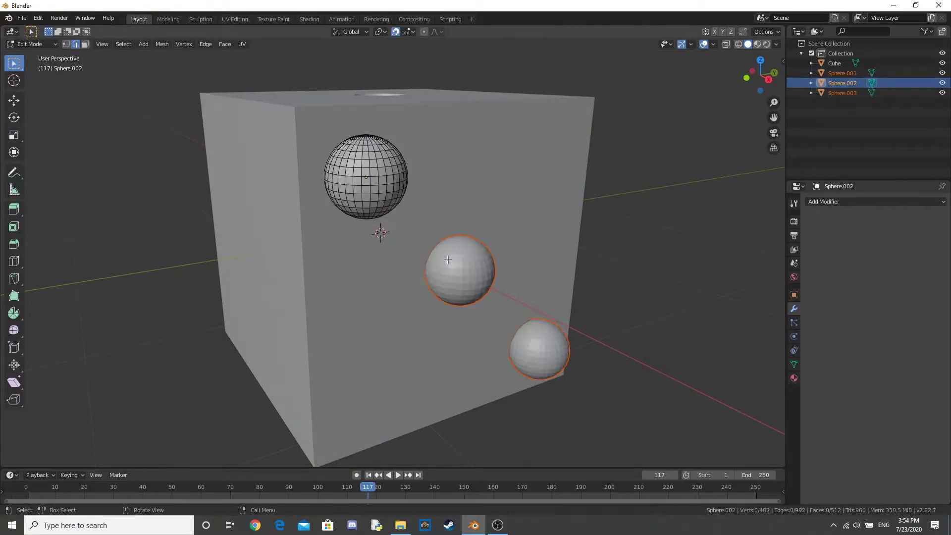
pyautogui.press('Tab')
# Delete the middle and lower spheres on the +X face, keeping only the upper corner sphere
pyautogui.click(459, 271)
pyautogui.keyDown('shift'); pyautogui.click(536, 347); pyautogui.keyUp('shift')
pyautogui.rightClick(536, 348)
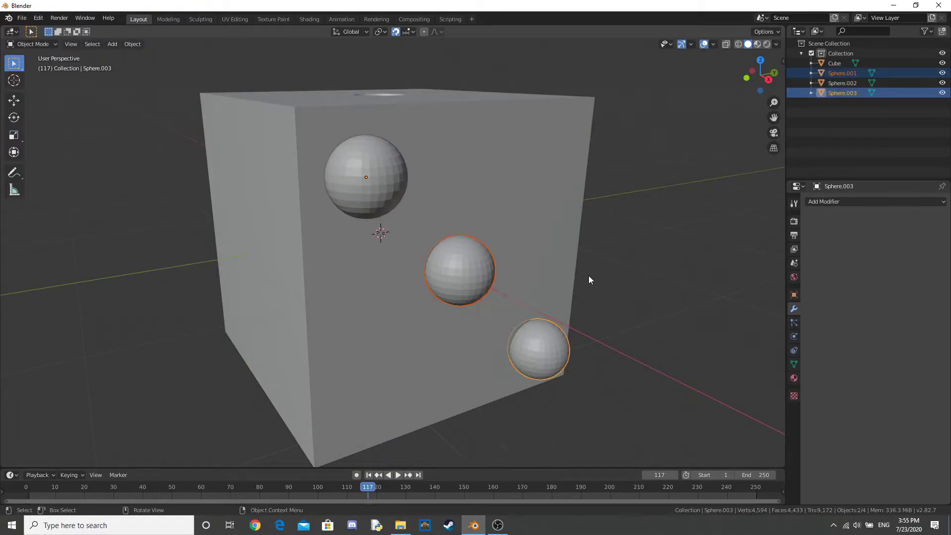
pyautogui.press('Delete')
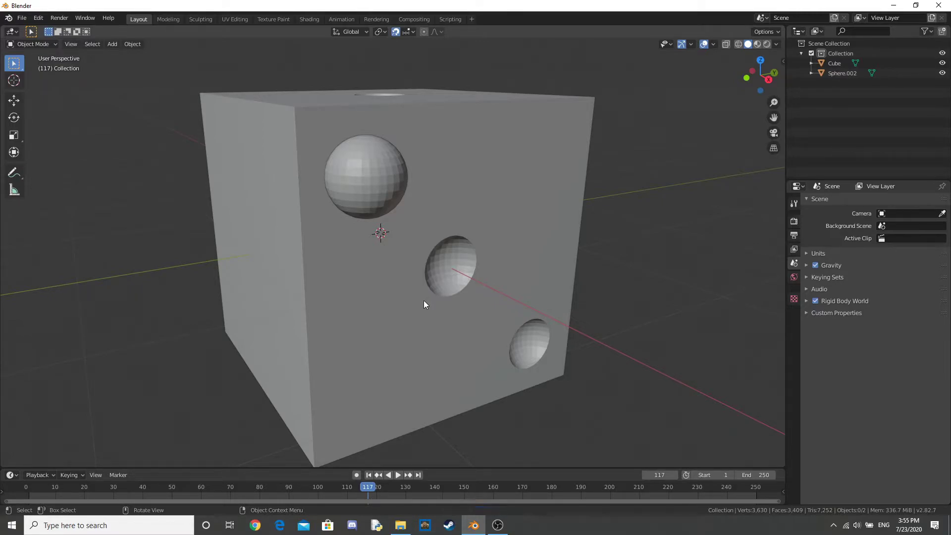
# Select the remaining sphere and move it along the X axis, away from the three-pip face
pyautogui.scroll(-5, 423, 301)
pyautogui.moveTo(439, 293); pyautogui.dragTo(471, 208, button='middle')
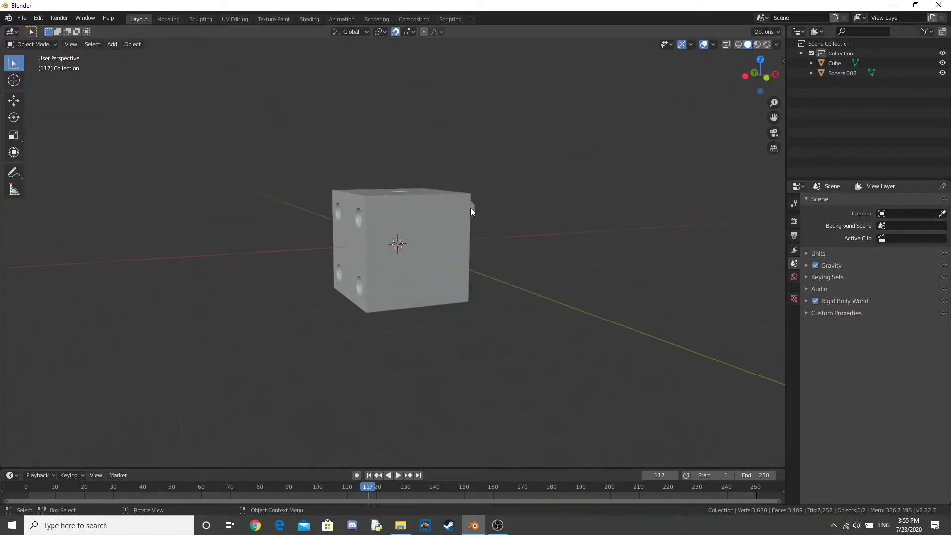
pyautogui.click(470, 207)
pyautogui.click(471, 208)
pyautogui.moveTo(565, 234)
pyautogui.mouseDown(button='middle')
pyautogui.moveTo(529, 235)
pyautogui.moveTo(554, 242)
pyautogui.mouseUp(button='middle')
pyautogui.press('g')
pyautogui.press('y')
pyautogui.press('x')
pyautogui.click(483, 243)
# Move the sphere along the Y and X axes onto the upper corner of the blank front face
pyautogui.moveTo(483, 247); pyautogui.dragTo(431, 263, button='middle')
pyautogui.press('g')
pyautogui.press('y')
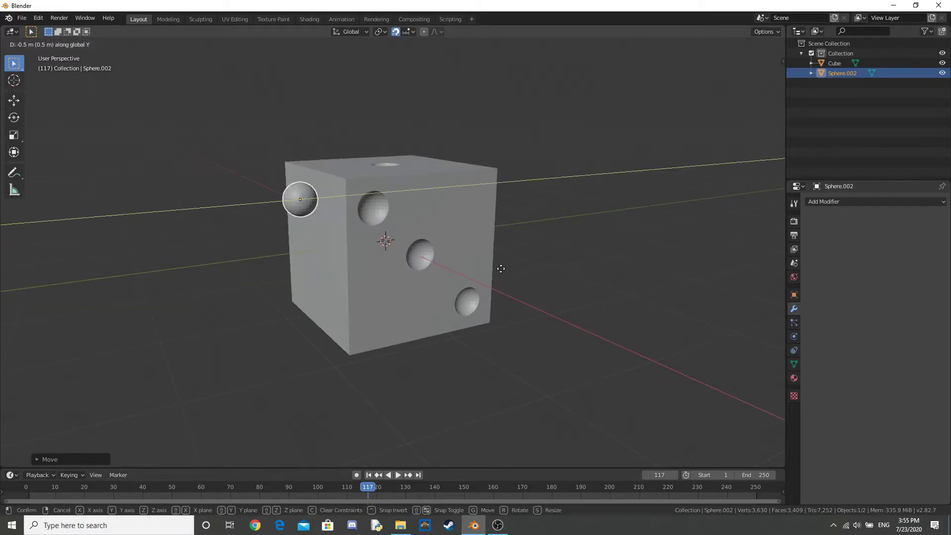
pyautogui.click(619, 263)
pyautogui.moveTo(620, 263); pyautogui.dragTo(539, 259, button='middle')
pyautogui.press('g')
pyautogui.press('y')
pyautogui.press('x')
pyautogui.click(306, 250)
pyautogui.scroll(-1, 307, 250)
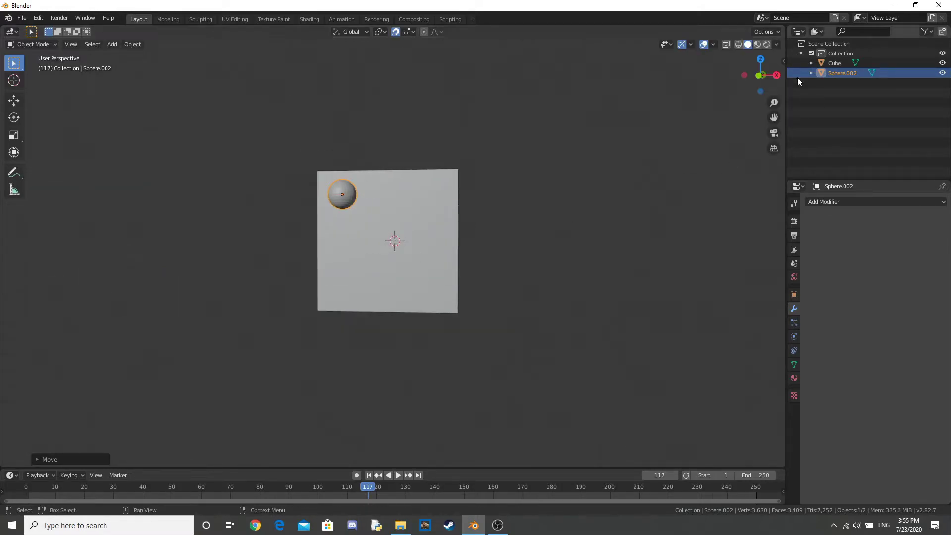
# In the front orthographic view, adjust the sphere's position, duplicate it diagonally to the opposite corner, and join the two spheres
pyautogui.click(754, 75)
pyautogui.press('g')
pyautogui.click(484, 224)
pyautogui.hotkey('shift', 'd')
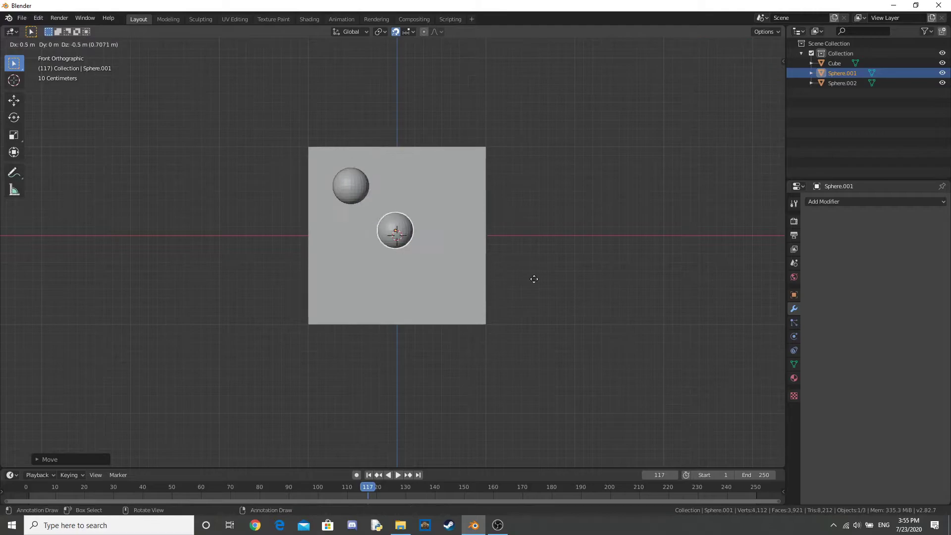
pyautogui.click(567, 314)
pyautogui.keyDown('shift'); pyautogui.click(357, 187); pyautogui.keyUp('shift')
pyautogui.hotkey('ctrl', 'j')
# Add a Boolean Difference modifier to the cube using the two joined spheres, and apply it
pyautogui.click(437, 198)
pyautogui.moveTo(437, 197); pyautogui.dragTo(495, 169, button='middle')
pyautogui.click(875, 201)
pyautogui.click(766, 247)
pyautogui.click(940, 256)
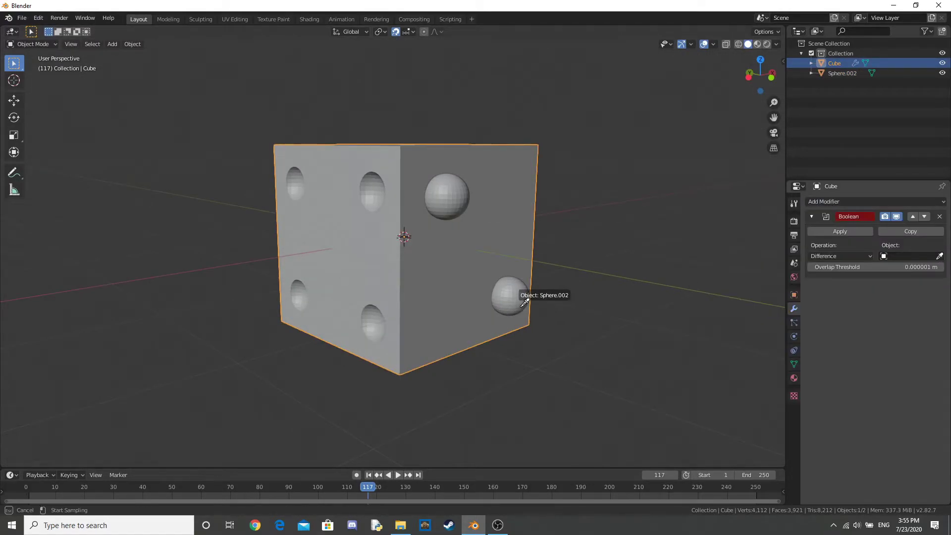
pyautogui.click(511, 296)
pyautogui.click(510, 296)
# Delete the joined spheres from the front face
pyautogui.moveTo(656, 273); pyautogui.dragTo(530, 252, button='middle')
pyautogui.click(515, 258)
pyautogui.click(496, 303)
pyautogui.press('g')
pyautogui.rightClick(492, 298)
pyautogui.press('x')
pyautogui.click(531, 252)
# Open the cube in Edit Mode with face selection and clear the current selection
pyautogui.click(445, 252)
pyautogui.moveTo(445, 253); pyautogui.dragTo(395, 210, button='middle')
pyautogui.press('Tab')
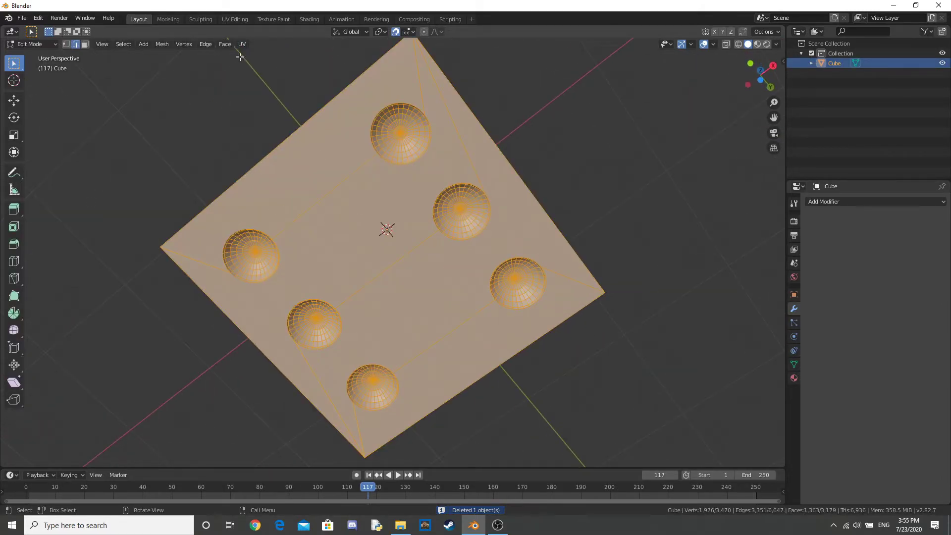
pyautogui.click(84, 44)
pyautogui.hotkey('alt', 'a')
# Select the flat faces around the pips on the six-pip, three-pip and one-pip sides
pyautogui.click(306, 151)
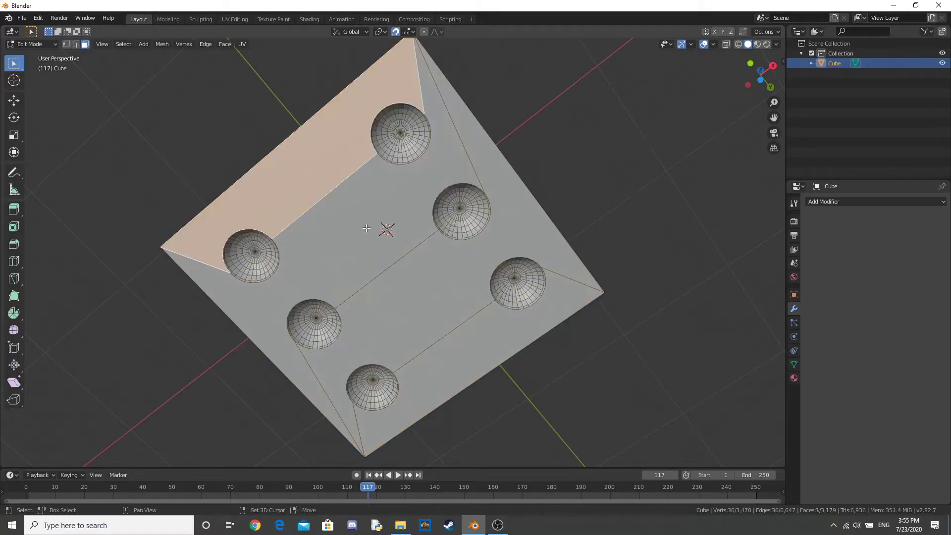
pyautogui.keyDown('shift'); pyautogui.click(358, 224); pyautogui.keyUp('shift')
pyautogui.keyDown('shift'); pyautogui.click(420, 295); pyautogui.keyUp('shift')
pyautogui.moveTo(524, 301); pyautogui.dragTo(446, 208, button='middle')
pyautogui.keyDown('shift'); pyautogui.click(476, 297); pyautogui.keyUp('shift')
pyautogui.keyDown('shift'); pyautogui.click(392, 128); pyautogui.keyUp('shift')
pyautogui.moveTo(393, 130); pyautogui.dragTo(427, 233, button='middle')
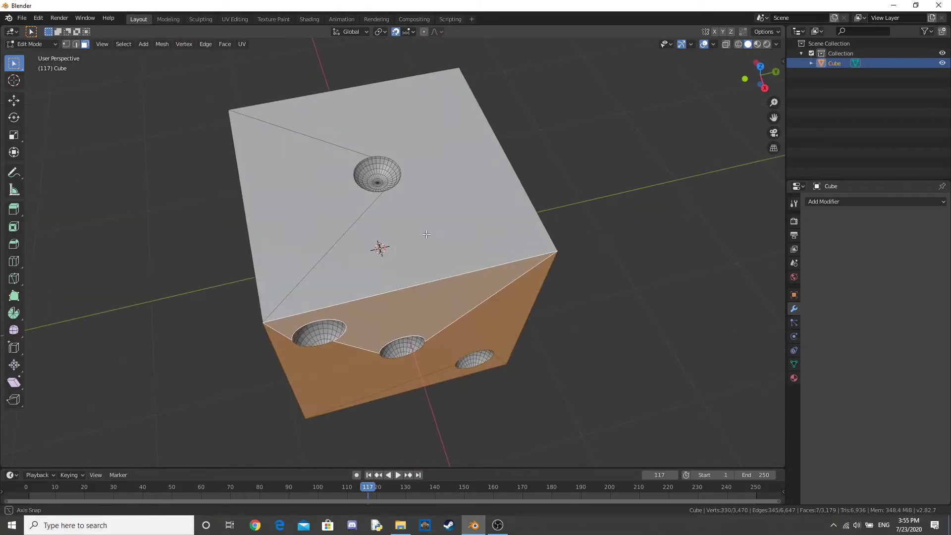
pyautogui.keyDown('shift'); pyautogui.click(427, 231); pyautogui.keyUp('shift')
pyautogui.keyDown('shift'); pyautogui.click(325, 223); pyautogui.keyUp('shift')
# Add the flat faces around the pips on the four-pip and five-pip sides to the selection
pyautogui.moveTo(327, 222); pyautogui.dragTo(592, 131, button='middle')
pyautogui.keyDown('shift'); pyautogui.click(389, 176); pyautogui.keyUp('shift')
pyautogui.keyDown('shift'); pyautogui.click(389, 268); pyautogui.keyUp('shift')
pyautogui.keyDown('shift'); pyautogui.click(387, 349); pyautogui.keyUp('shift')
pyautogui.moveTo(387, 349); pyautogui.dragTo(420, 272, button='middle')
pyautogui.keyDown('shift'); pyautogui.click(420, 272); pyautogui.keyUp('shift')
pyautogui.keyDown('shift'); pyautogui.click(394, 224); pyautogui.keyUp('shift')
pyautogui.keyDown('shift'); pyautogui.click(342, 184); pyautogui.keyUp('shift')
pyautogui.keyDown('shift'); pyautogui.click(402, 109); pyautogui.keyUp('shift')
# Add the two-pip side's flat faces to the selection and invert it so only the pip faces are selected
pyautogui.moveTo(370, 233); pyautogui.dragTo(436, 277, button='middle')
pyautogui.keyDown('shift'); pyautogui.click(436, 277); pyautogui.keyUp('shift')
pyautogui.keyDown('shift'); pyautogui.click(460, 189); pyautogui.keyUp('shift')
pyautogui.keyDown('shift'); pyautogui.click(438, 99); pyautogui.keyUp('shift')
pyautogui.moveTo(435, 119); pyautogui.dragTo(428, 226, button='middle')
pyautogui.scroll(-5, 428, 226)
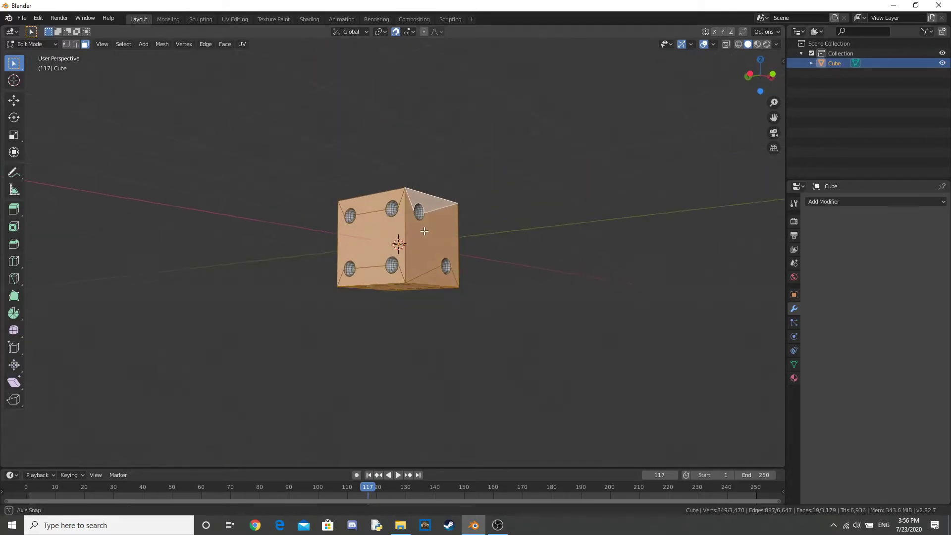
pyautogui.hotkey('ctrl', 'i')
pyautogui.moveTo(448, 290); pyautogui.dragTo(505, 359, button='middle')
pyautogui.scroll(6, 468, 326)
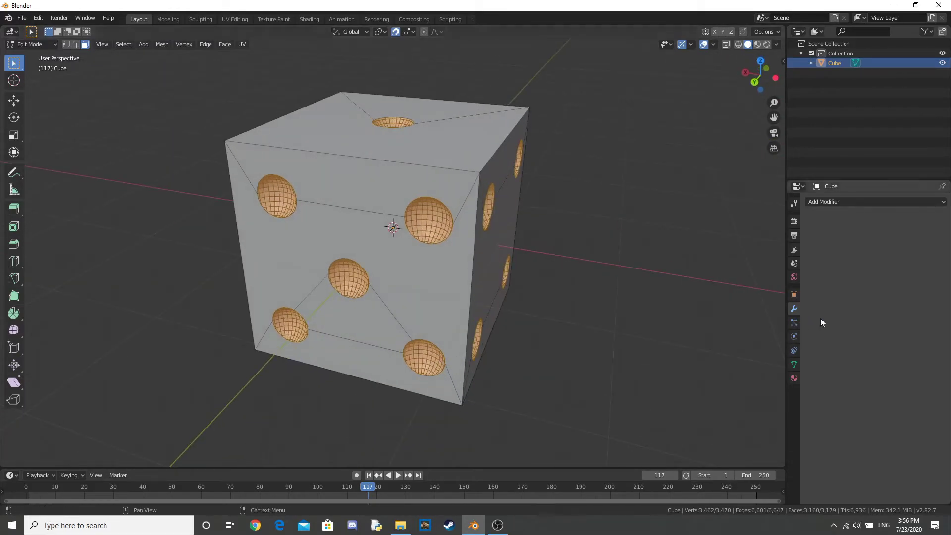
# Add a material slot to the cube
pyautogui.click(793, 378)
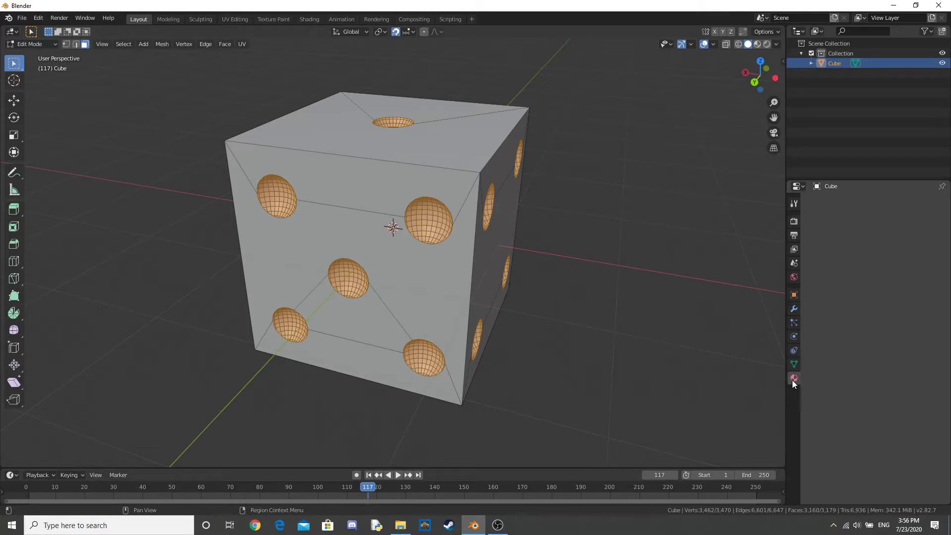
pyautogui.click(794, 379)
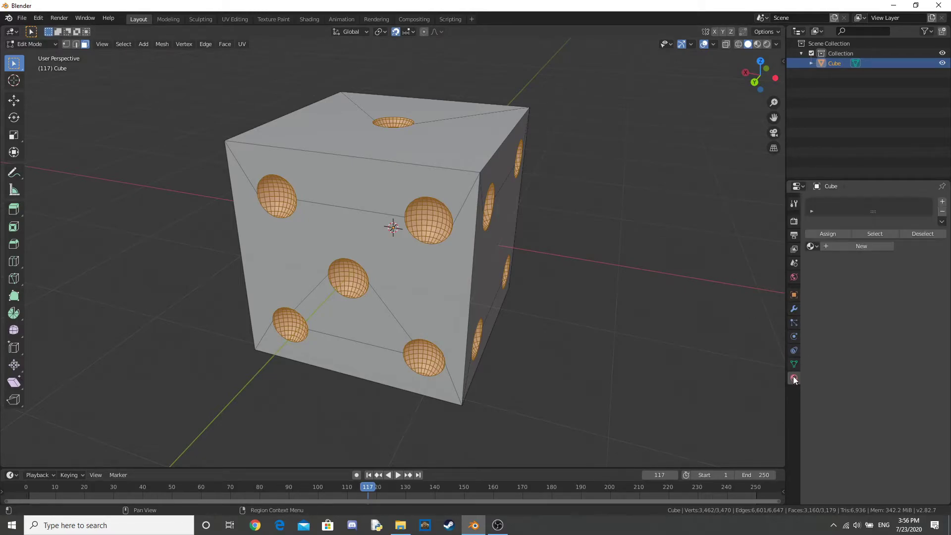
pyautogui.click(942, 201)
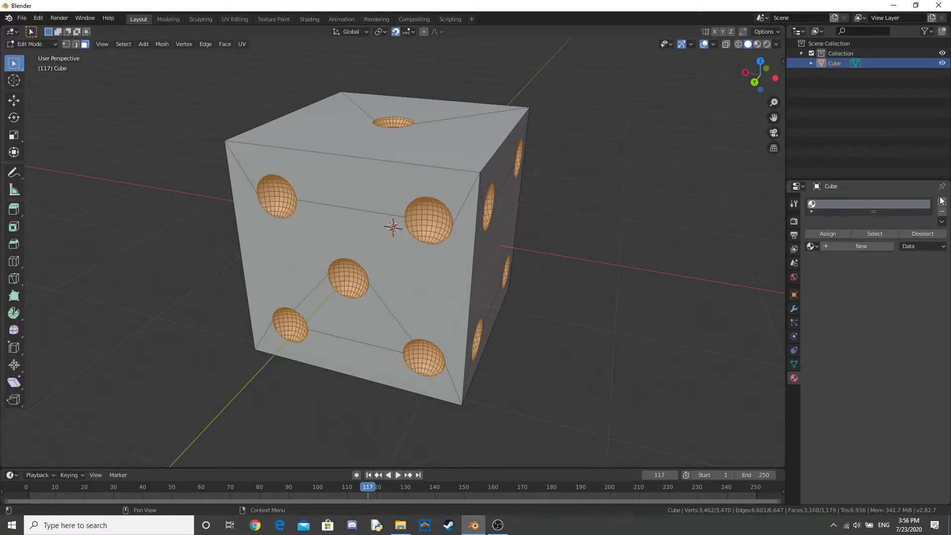
# Create a new material, add a second slot with another new material, and assign the second one to the selected pip faces
pyautogui.click(865, 246)
pyautogui.click(942, 202)
pyautogui.click(862, 268)
pyautogui.moveTo(648, 278); pyautogui.dragTo(577, 297, button='middle')
pyautogui.click(833, 205)
pyautogui.click(835, 214)
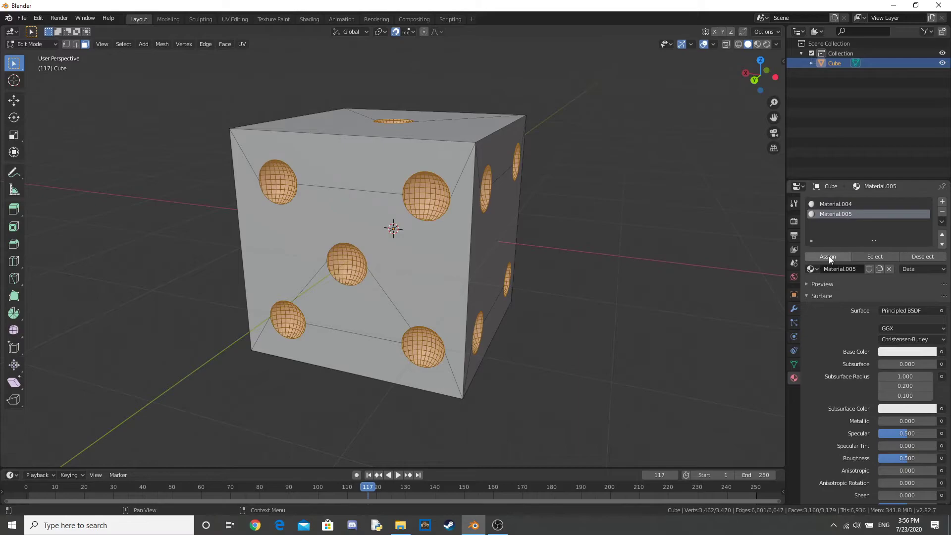
pyautogui.click(829, 255)
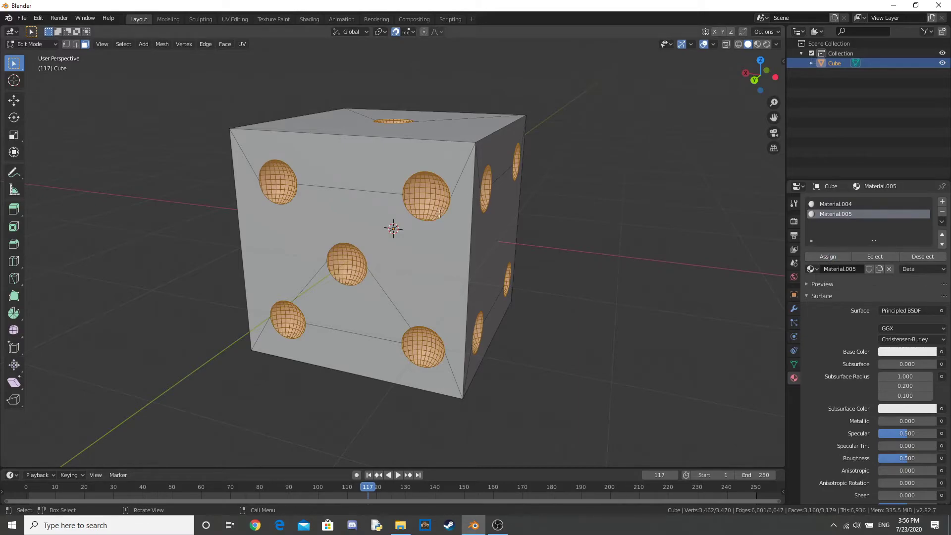
# Set the pip material's base color to a grey of value 0.327 and view the die in material preview
pyautogui.click(889, 353)
pyautogui.click(930, 265)
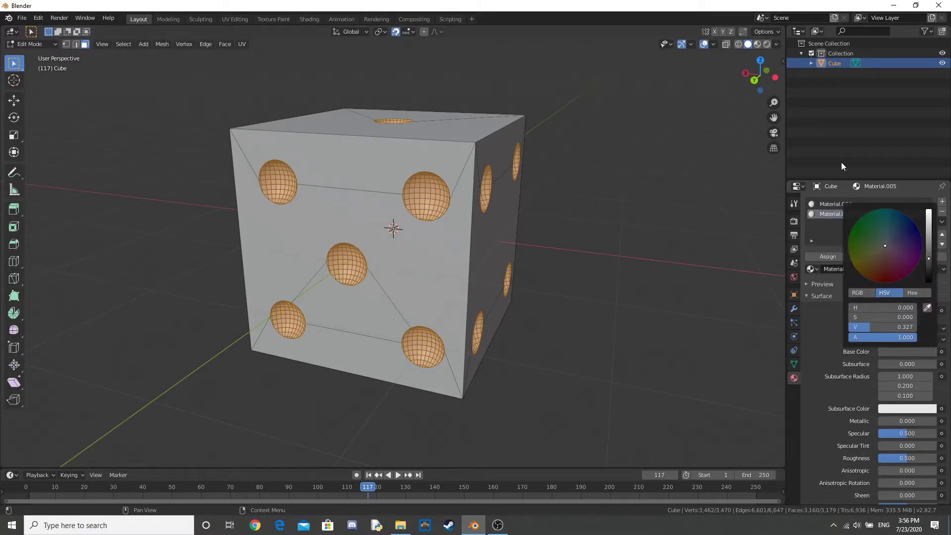
pyautogui.hotkey('alt', 'a')
pyautogui.click(758, 44)
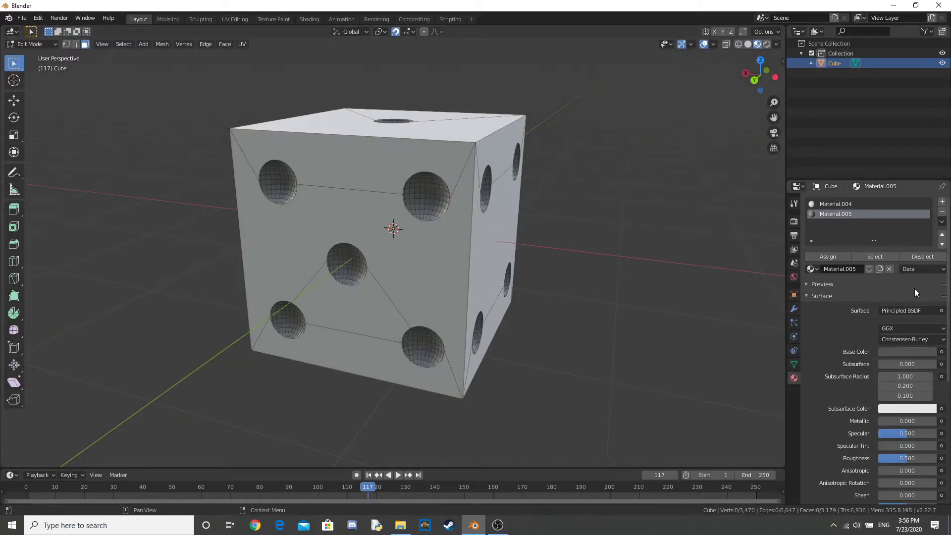
pyautogui.press('Tab')
pyautogui.moveTo(693, 253)
pyautogui.mouseDown(button='middle')
pyautogui.moveTo(723, 275)
pyautogui.moveTo(33, 279)
pyautogui.moveTo(738, 265)
pyautogui.mouseUp(button='middle')
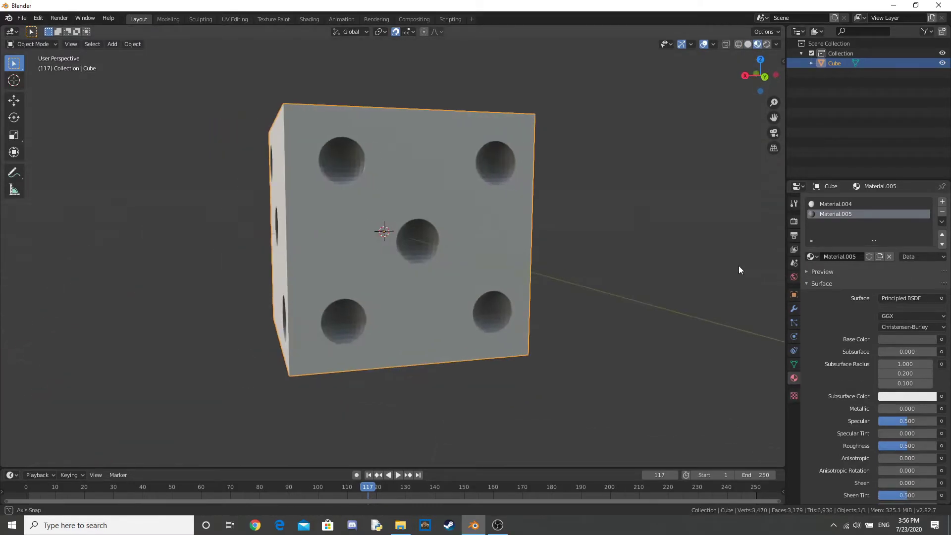
# Darken the pip material's base color further to near black
pyautogui.click(908, 339)
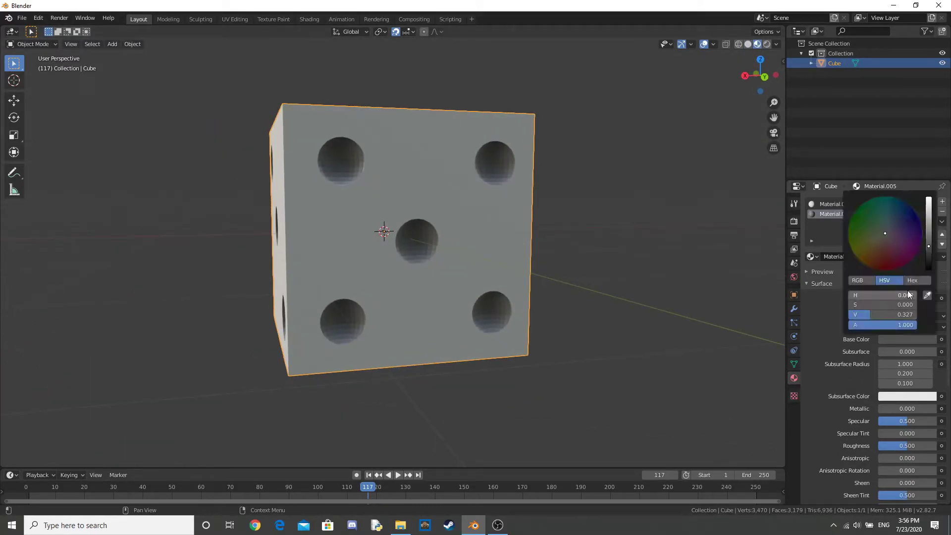
pyautogui.click(926, 259)
pyautogui.moveTo(526, 218); pyautogui.dragTo(596, 257, button='middle')
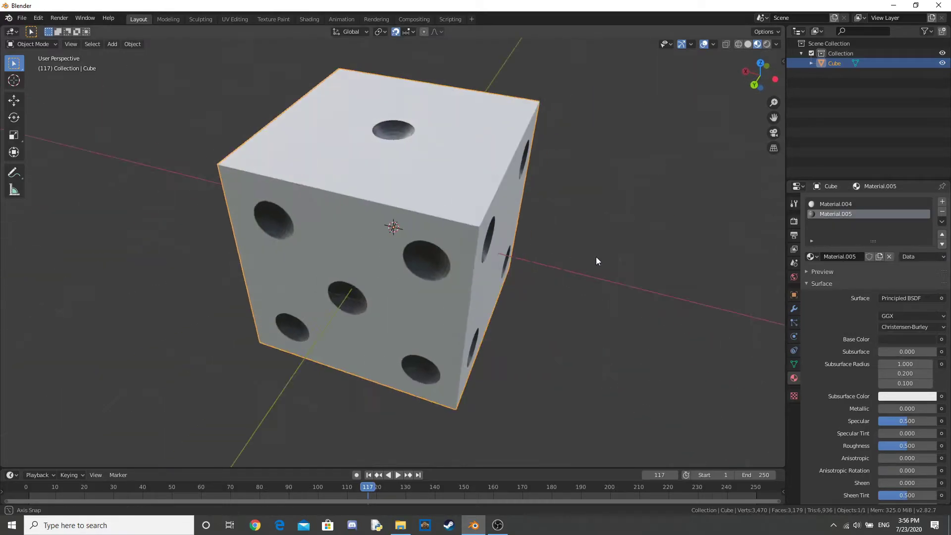
# Select the cube's twelve outer edges and give them a narrow bevel
pyautogui.press('Tab')
pyautogui.click(394, 208)
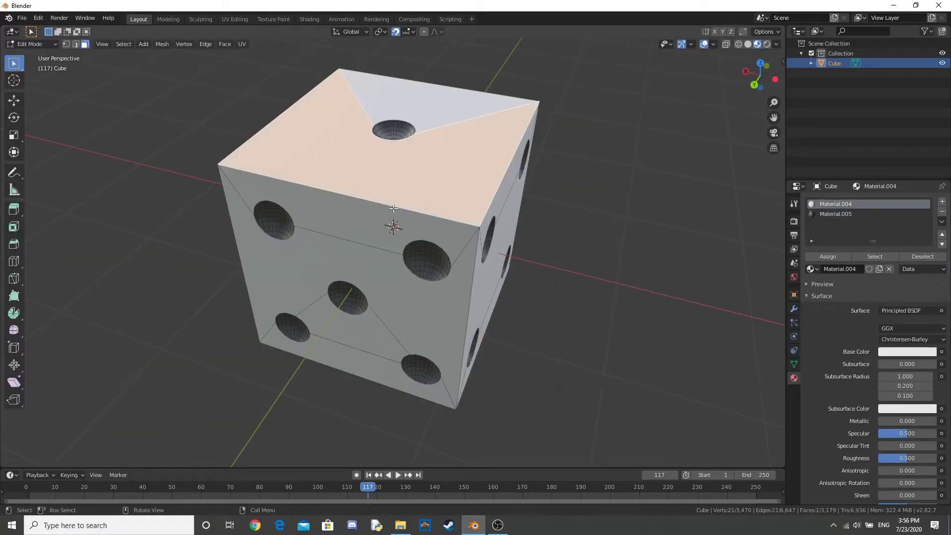
pyautogui.click(75, 45)
pyautogui.click(157, 91)
pyautogui.moveTo(332, 185); pyautogui.dragTo(382, 220, button='middle')
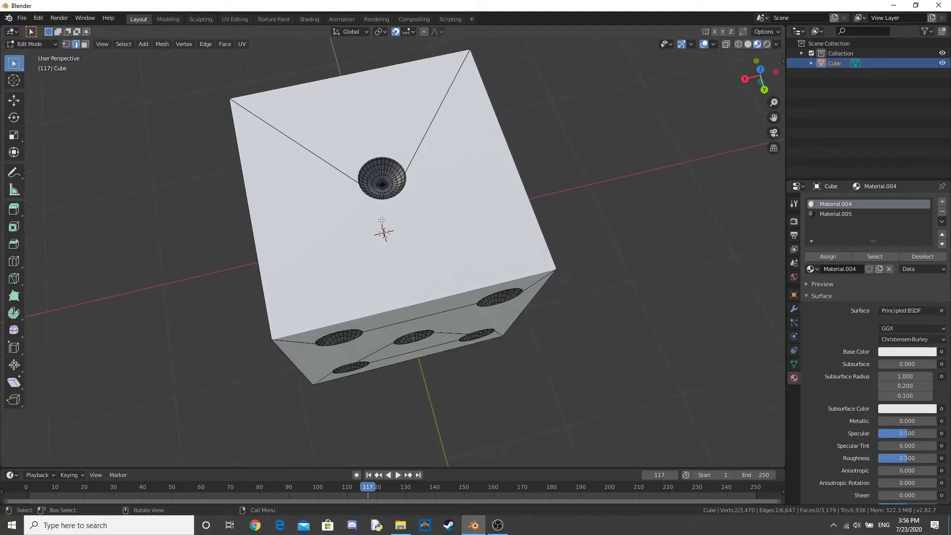
pyautogui.moveTo(261, 256); pyautogui.dragTo(451, 273, button='middle')
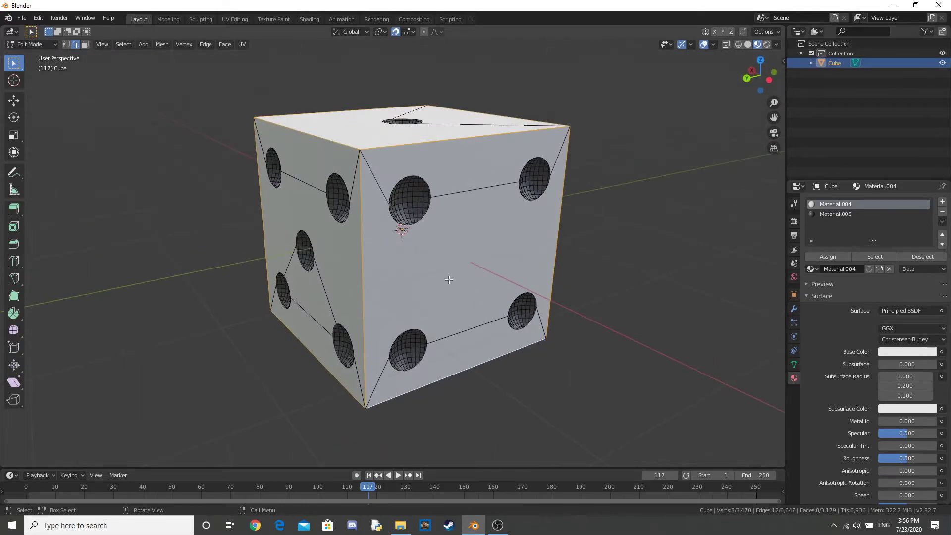
pyautogui.hotkey('ctrl', 'b')
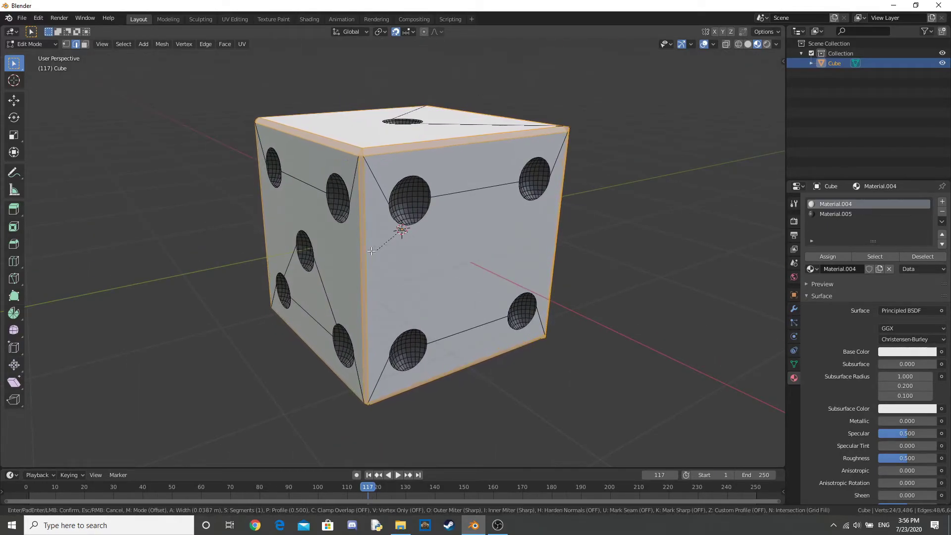
pyautogui.click(405, 246)
pyautogui.press('Tab')
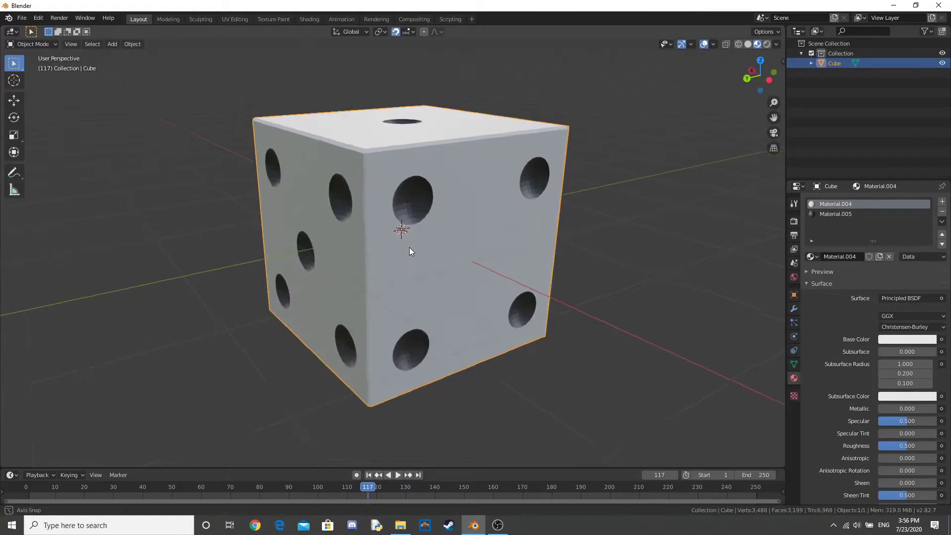
# Tint the die body material's base color to a slightly darker, warm off-white
pyautogui.scroll(8, 545, 254)
pyautogui.scroll(-8, 470, 233)
pyautogui.moveTo(471, 236); pyautogui.dragTo(436, 241, button='middle')
pyautogui.scroll(5, 573, 252)
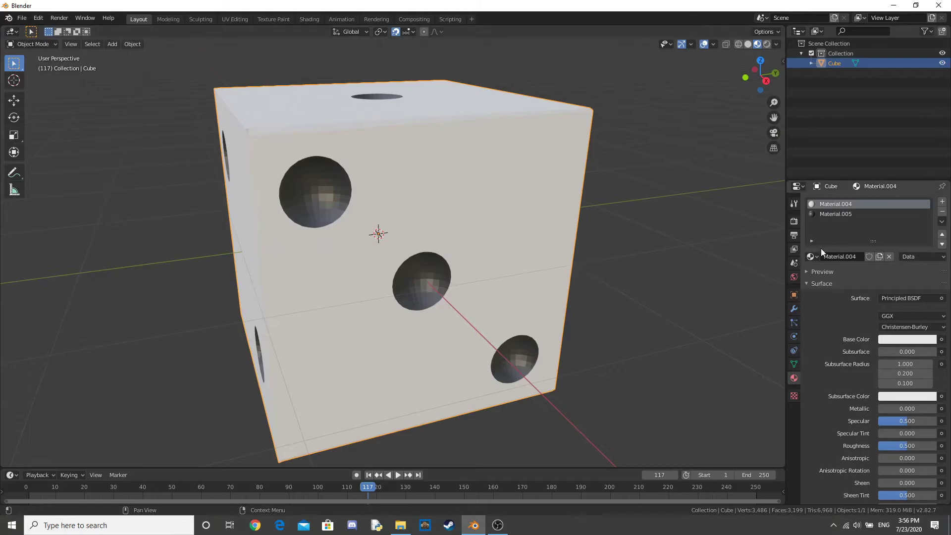
pyautogui.scroll(-3, 560, 251)
pyautogui.click(892, 339)
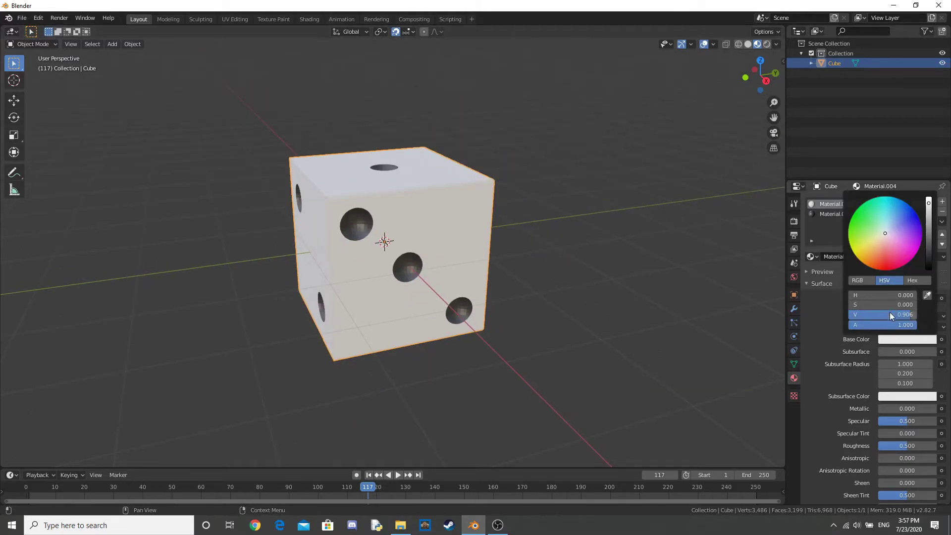
pyautogui.moveTo(887, 315)
pyautogui.mouseDown()
pyautogui.moveTo(865, 315)
pyautogui.moveTo(899, 305)
pyautogui.mouseUp()
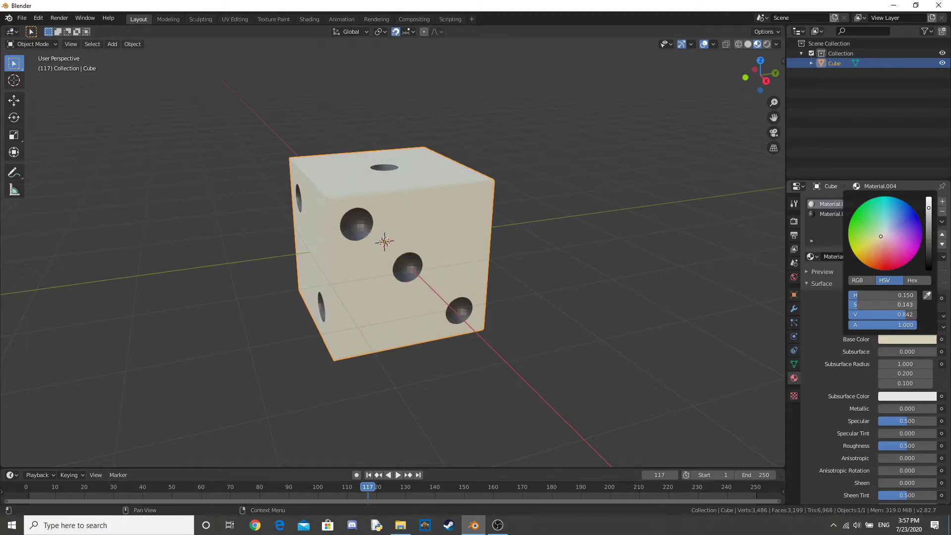
pyautogui.scroll(-5, 619, 283)
pyautogui.click(574, 277)
pyautogui.moveTo(575, 276); pyautogui.dragTo(638, 279, button='middle')
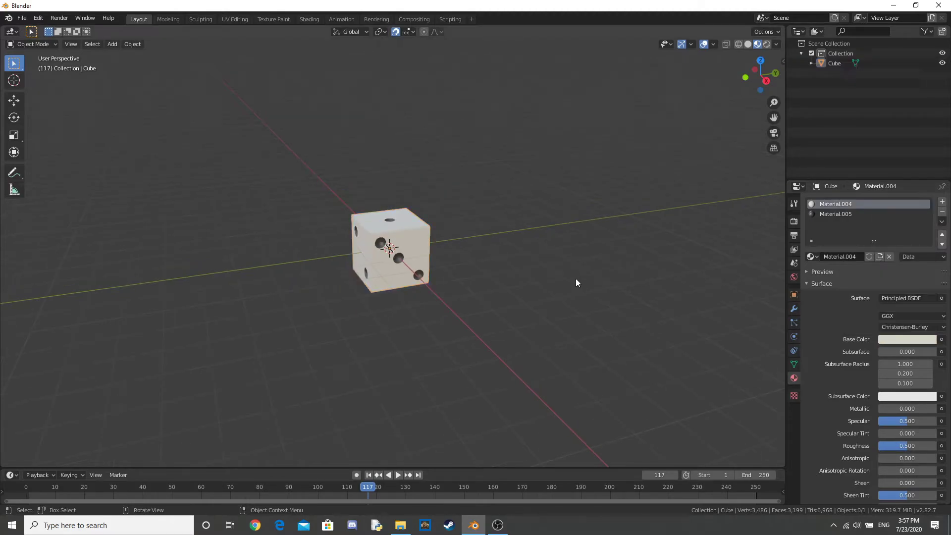
# Apply smooth shading to the die
pyautogui.scroll(5, 640, 298)
pyautogui.click(426, 238)
pyautogui.rightClick(427, 239)
pyautogui.click(427, 239)
pyautogui.scroll(3, 510, 250)
pyautogui.moveTo(510, 250)
pyautogui.mouseDown(button='middle')
pyautogui.moveTo(555, 241)
pyautogui.moveTo(506, 244)
pyautogui.moveTo(515, 245)
pyautogui.mouseUp(button='middle')
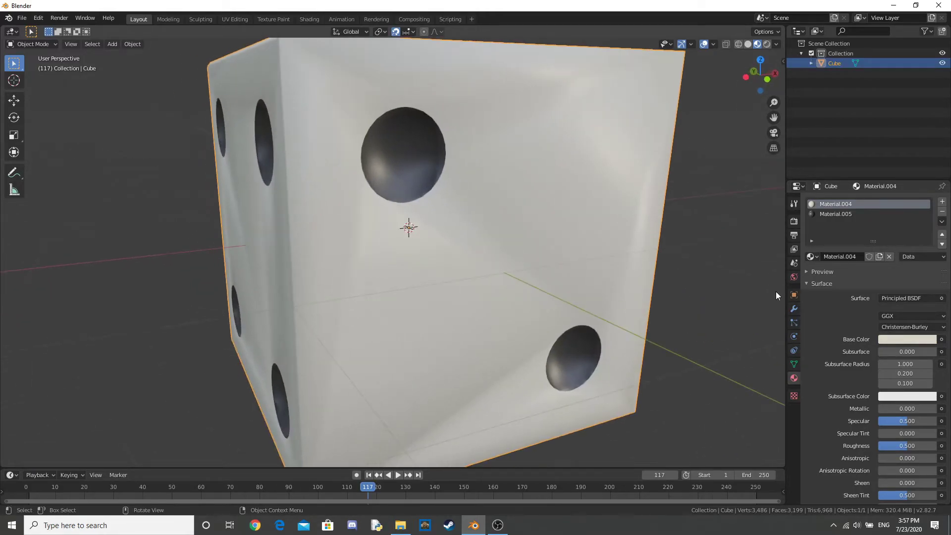
# Set the die body material's roughness to 0.325 and its metallic value to 0.092
pyautogui.scroll(-5, 901, 372)
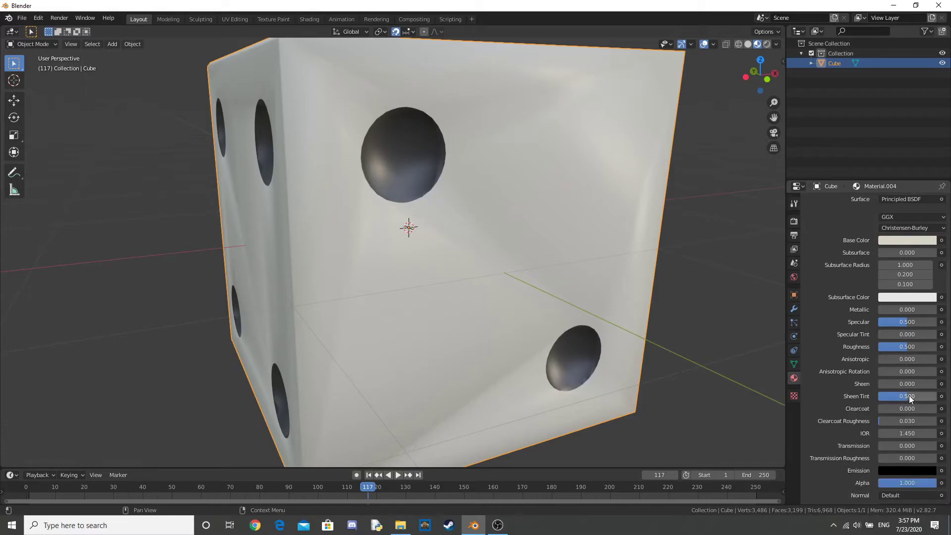
pyautogui.moveTo(907, 347); pyautogui.dragTo(896, 347)
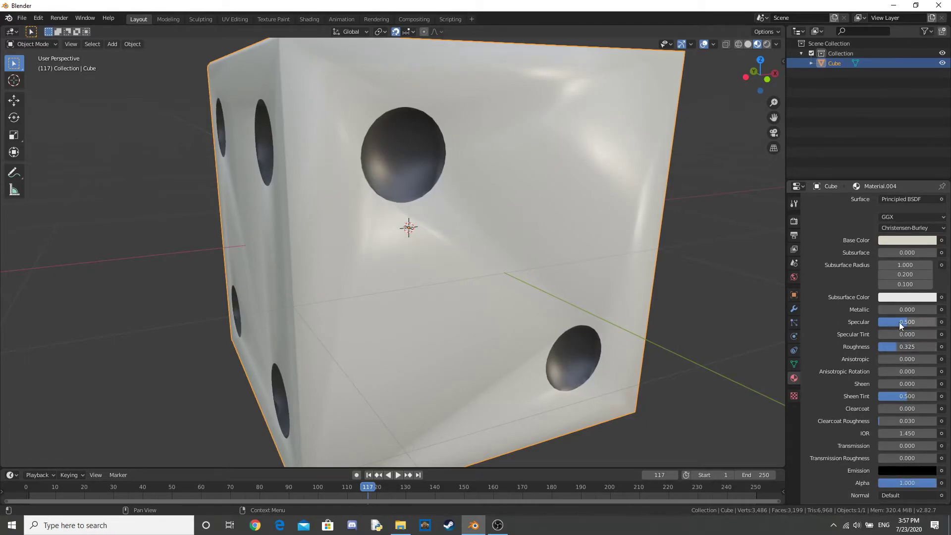
pyautogui.moveTo(908, 309); pyautogui.dragTo(908, 313)
pyautogui.scroll(5, 892, 297)
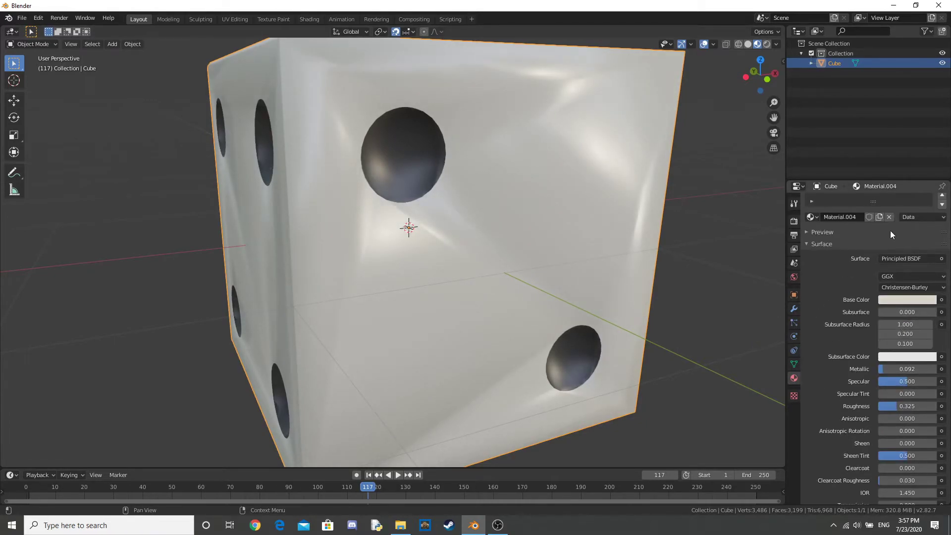
# Set the pip material's roughness to 0.700
pyautogui.click(837, 214)
pyautogui.scroll(-8, 912, 373)
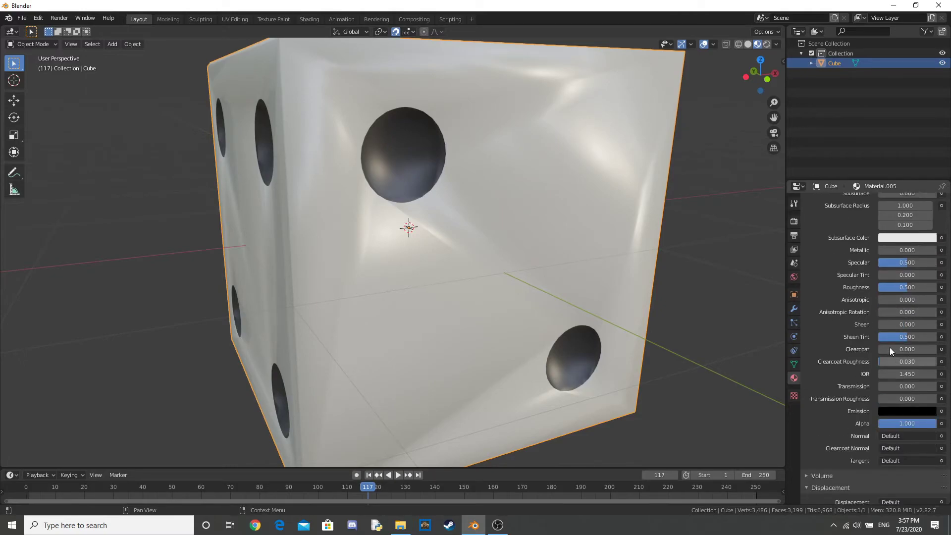
pyautogui.moveTo(911, 292); pyautogui.dragTo(936, 291)
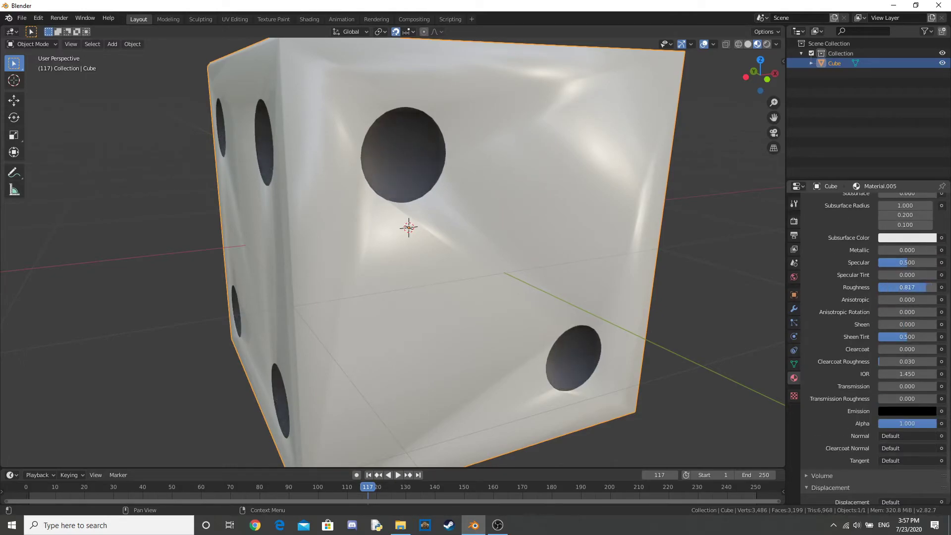
# Raise the die along the Z axis until its base sits at ground level
pyautogui.scroll(-6, 569, 289)
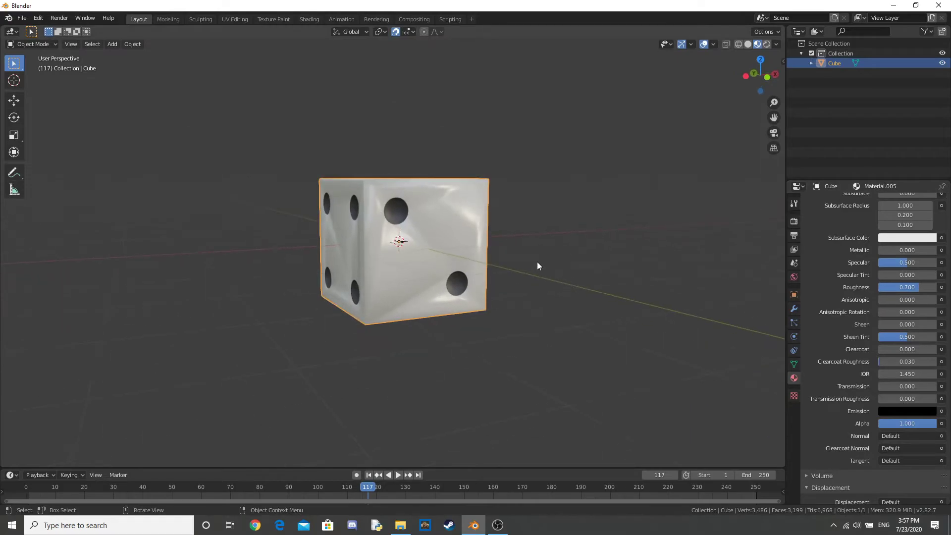
pyautogui.press('g')
pyautogui.press('z')
pyautogui.click(558, 195)
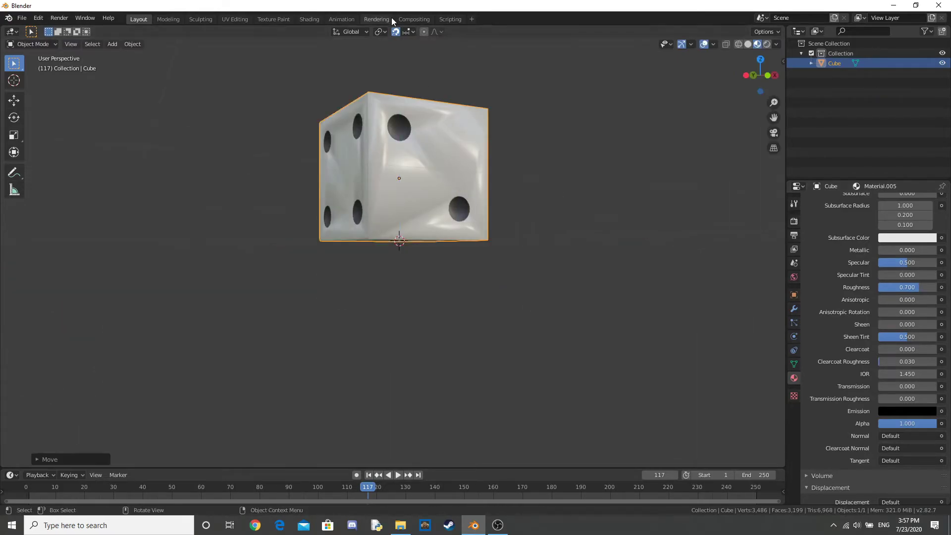
# Add a plane beneath the die and scale it up into a large floor
pyautogui.hotkey('shift', 'a')
pyautogui.moveTo(513, 188)
pyautogui.click(561, 194)
pyautogui.scroll(-3, 543, 225)
pyautogui.press('s')
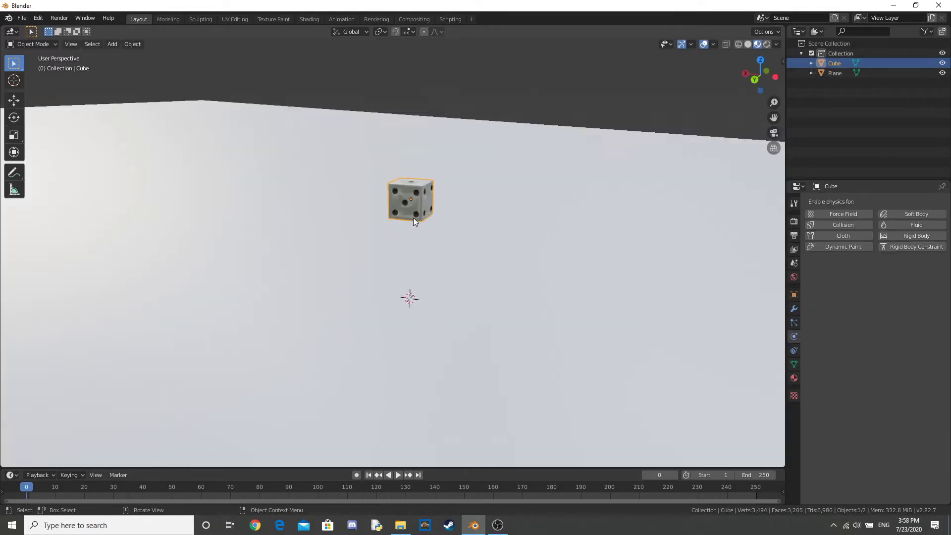
# Make the die an active rigid body with a mass of 0.8 kg and a box collision shape
pyautogui.scroll(4, 416, 222)
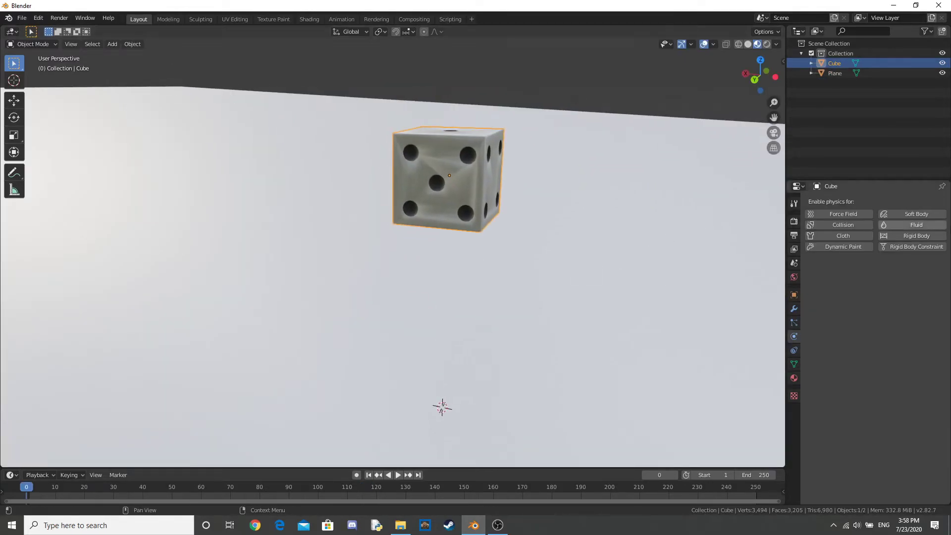
pyautogui.click(917, 235)
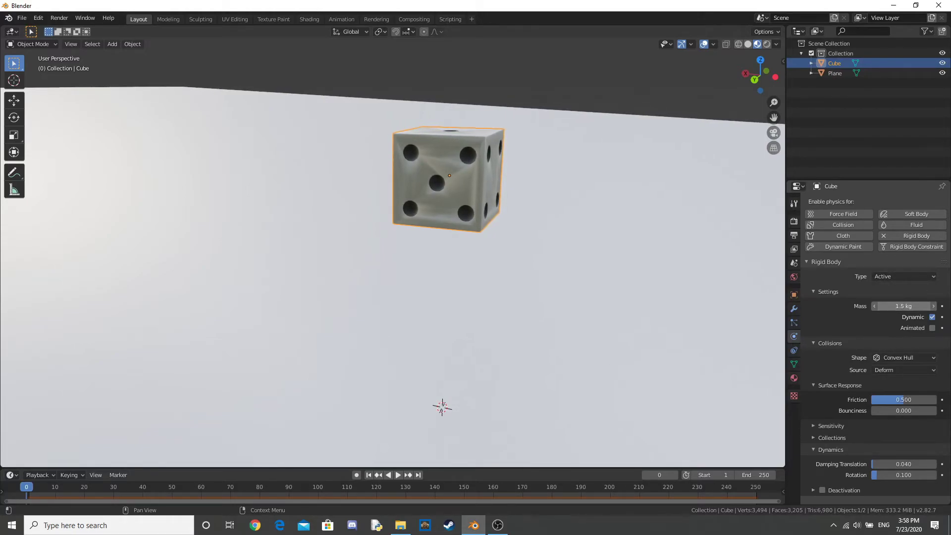
pyautogui.click(888, 358)
pyautogui.click(888, 369)
# Play the simulation to check how the die falls
pyautogui.scroll(-3, 642, 279)
pyautogui.moveTo(643, 279); pyautogui.dragTo(390, 343, button='middle')
pyautogui.press('space')
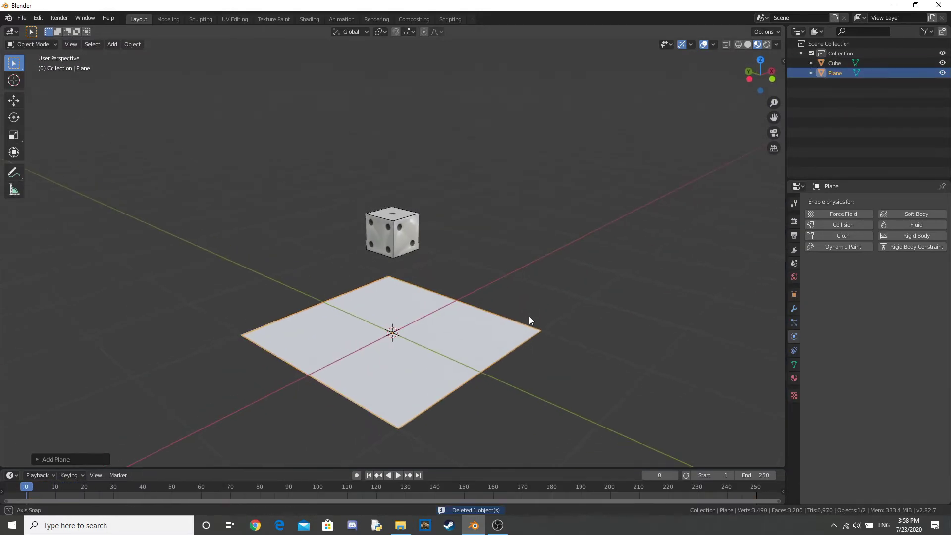
# Scale the plane up about 15 times as a floor and make it a passive rigid body
pyautogui.moveTo(529, 317); pyautogui.dragTo(515, 339, button='middle')
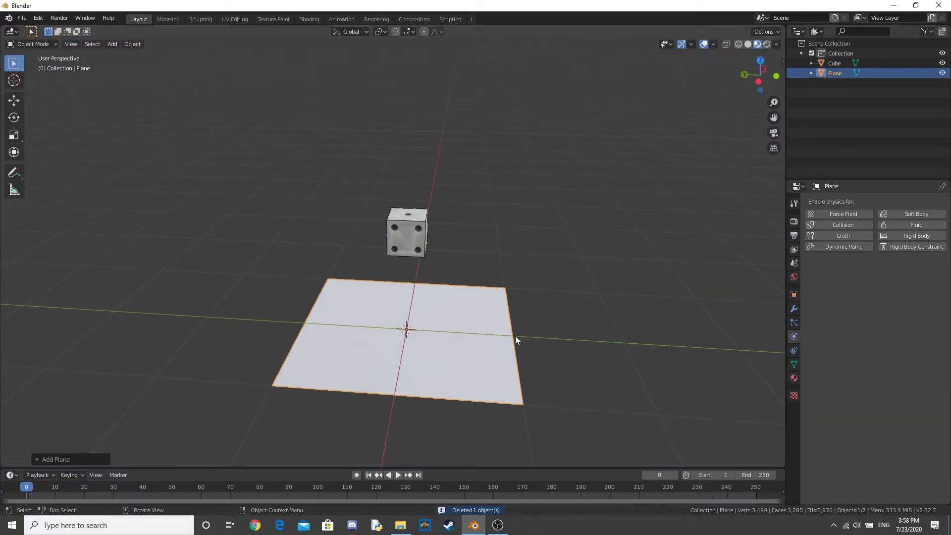
pyautogui.press('s')
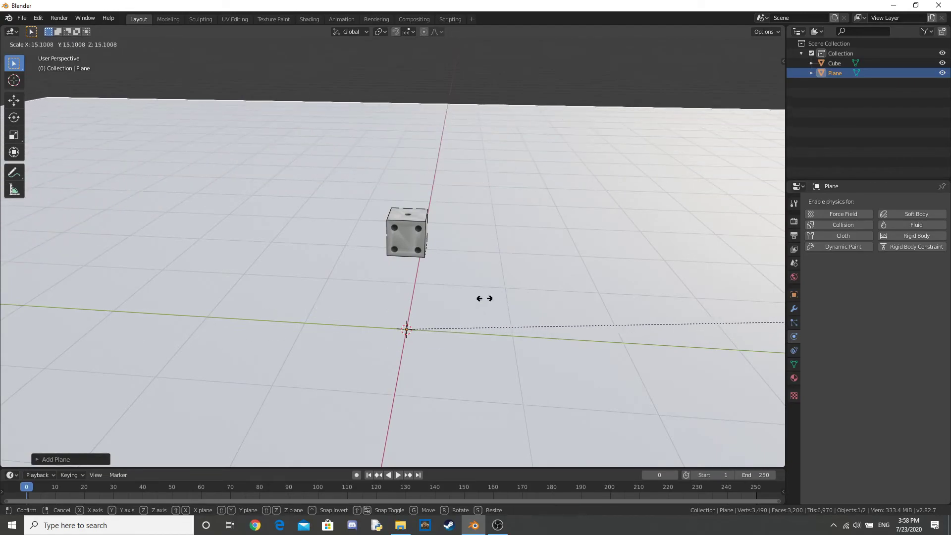
pyautogui.click(516, 324)
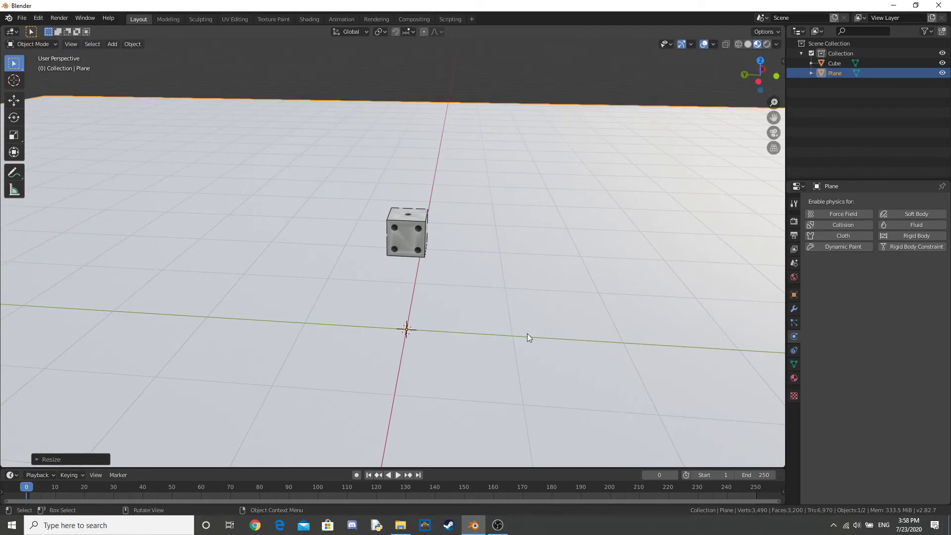
pyautogui.click(906, 236)
pyautogui.click(903, 276)
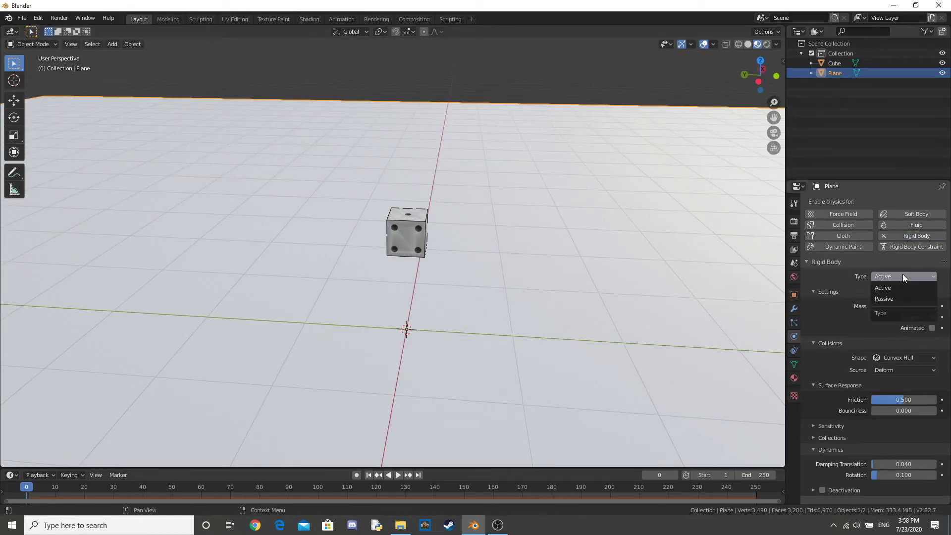
pyautogui.click(881, 298)
# Play the simulation to watch the die land on the floor, and return to the first frame
pyautogui.moveTo(584, 298); pyautogui.dragTo(446, 377, button='middle')
pyautogui.press('space')
pyautogui.press('space')
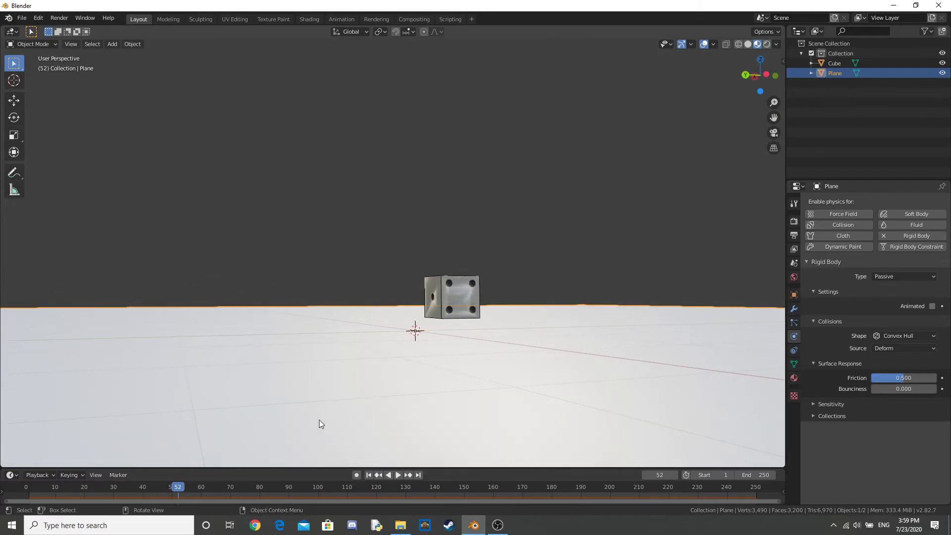
pyautogui.hotkey('shift', 'Left')
# Duplicate the die twice in top view, placing the copies beside the original toward positive X
pyautogui.moveTo(435, 198); pyautogui.dragTo(465, 257, button='middle')
pyautogui.click(431, 229)
pyautogui.press('KP_7')
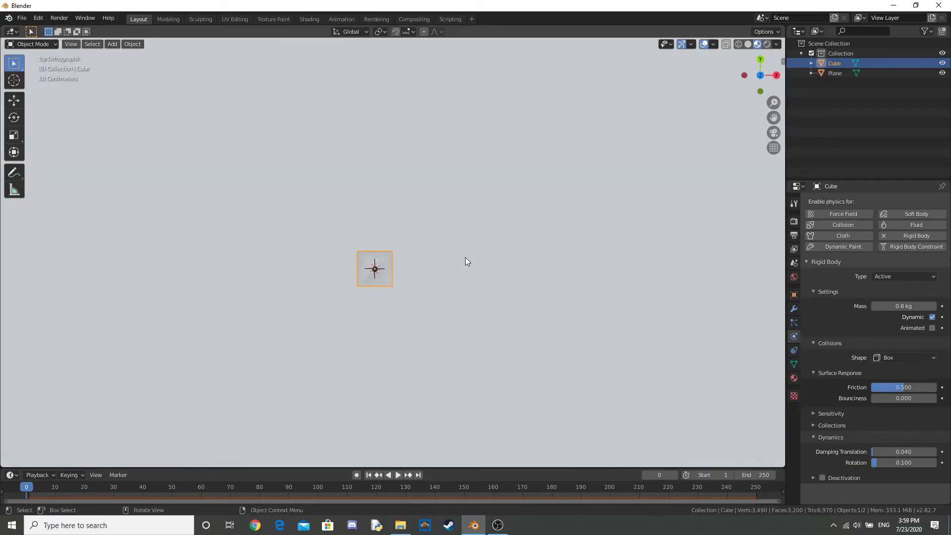
pyautogui.hotkey('shift', 'd')
pyautogui.click(516, 270)
pyautogui.hotkey('shift', 'd')
pyautogui.click(535, 218)
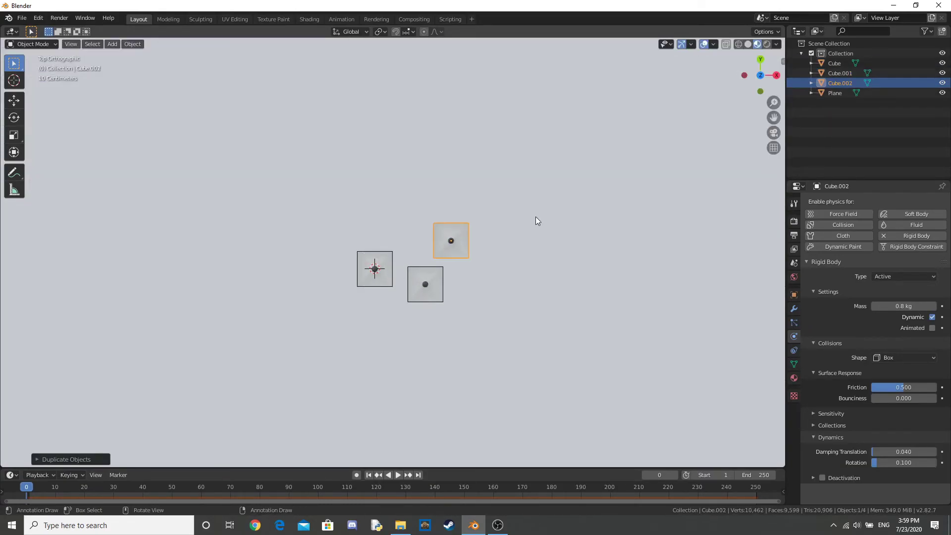
# Duplicate the die five more times in top view, spreading the copies around the existing three to form a loose cluster of eight
pyautogui.hotkey('shift', 'd')
pyautogui.click(411, 173)
pyautogui.hotkey('shift', 'd')
pyautogui.click(489, 159)
pyautogui.hotkey('shift', 'd')
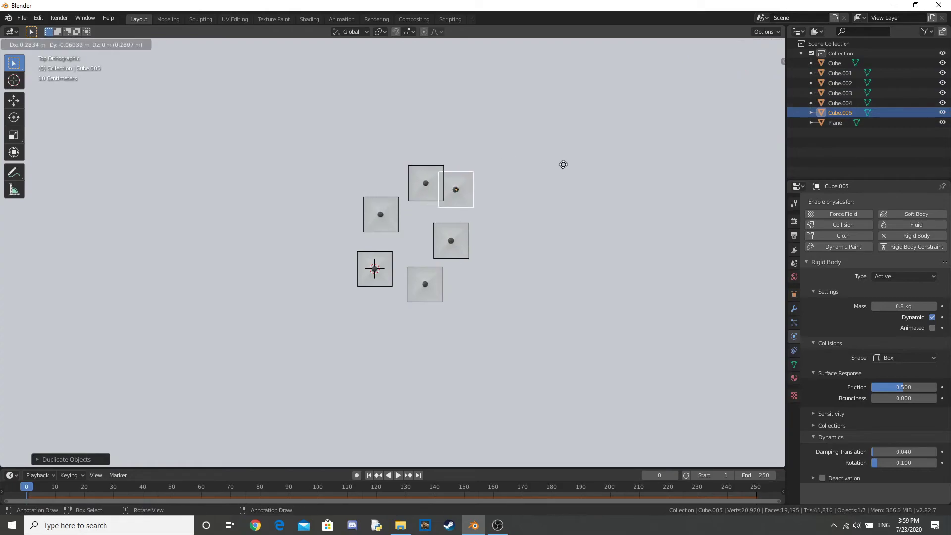
pyautogui.click(602, 174)
pyautogui.hotkey('shift', 'd')
pyautogui.click(640, 246)
pyautogui.hotkey('shift', 'd')
pyautogui.click(612, 307)
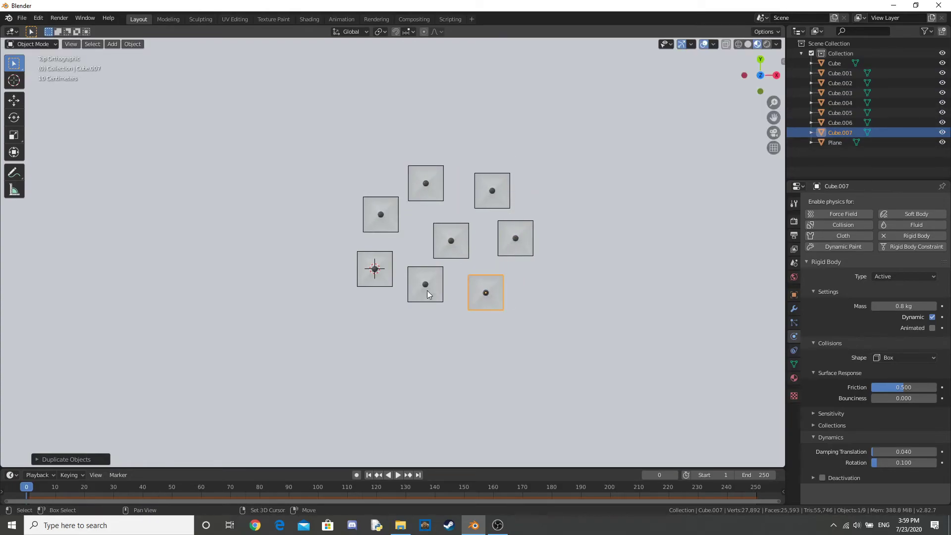
# Select all eight dice and duplicate them straight up along Z as a second layer above the first
pyautogui.keyDown('shift'); pyautogui.click(425, 287); pyautogui.keyUp('shift')
pyautogui.keyDown('shift'); pyautogui.click(375, 274); pyautogui.keyUp('shift')
pyautogui.keyDown('shift'); pyautogui.click(383, 210); pyautogui.keyUp('shift')
pyautogui.keyDown('shift'); pyautogui.click(425, 185); pyautogui.keyUp('shift')
pyautogui.keyDown('shift'); pyautogui.click(465, 242); pyautogui.keyUp('shift')
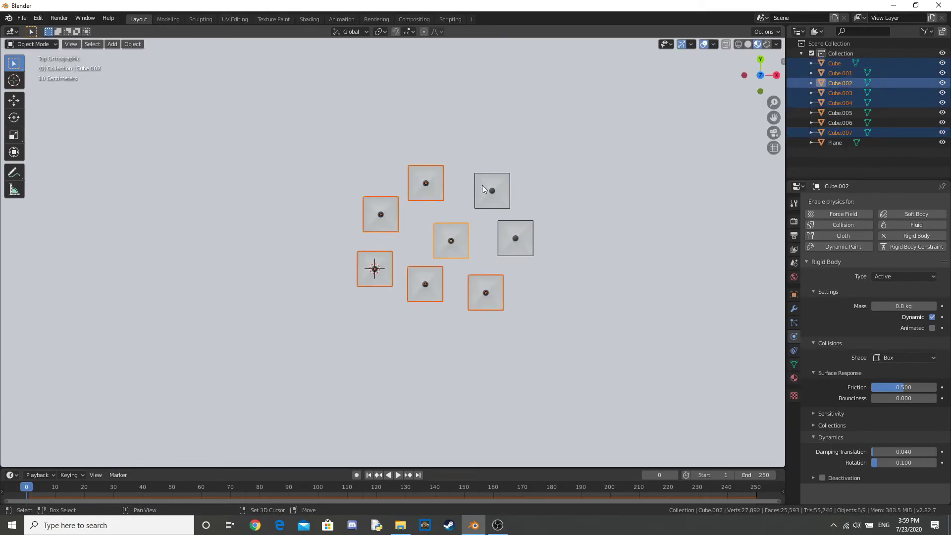
pyautogui.keyDown('shift'); pyautogui.click(483, 185); pyautogui.keyUp('shift')
pyautogui.keyDown('shift'); pyautogui.click(531, 249); pyautogui.keyUp('shift')
pyautogui.scroll(-3, 528, 323)
pyautogui.moveTo(528, 322); pyautogui.dragTo(546, 252, button='middle')
pyautogui.scroll(2, 547, 252)
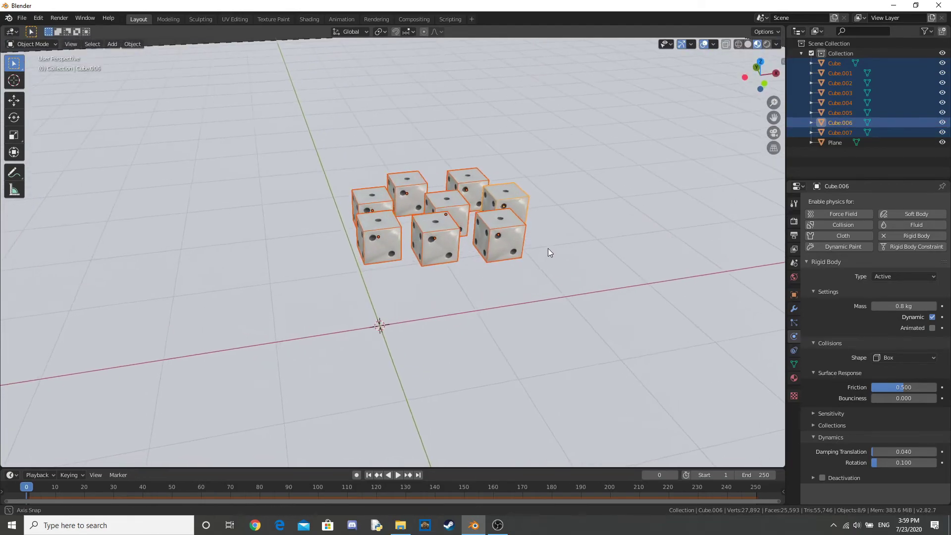
pyautogui.hotkey('shift', 'd')
pyautogui.press('z')
pyautogui.click(546, 166)
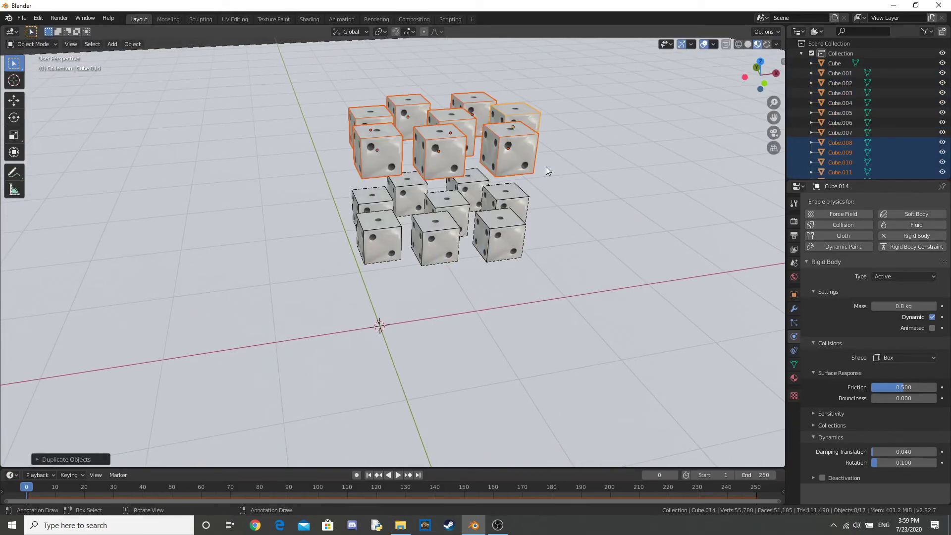
# Rotate the second layer of dice around the Z axis and tilt it around the X axis
pyautogui.press('r')
pyautogui.press('z')
pyautogui.click(340, 145)
pyautogui.moveTo(401, 211); pyautogui.dragTo(480, 183, button='middle')
pyautogui.press('r')
pyautogui.press('x')
pyautogui.click(421, 202)
# Duplicate the tilted layer upward along Z as a third layer, and rotate it freely and around the Z axis
pyautogui.hotkey('shift', 'd')
pyautogui.press('z')
pyautogui.click(469, 108)
pyautogui.moveTo(469, 108); pyautogui.dragTo(482, 124, button='middle')
pyautogui.scroll(-2, 483, 123)
pyautogui.press('r')
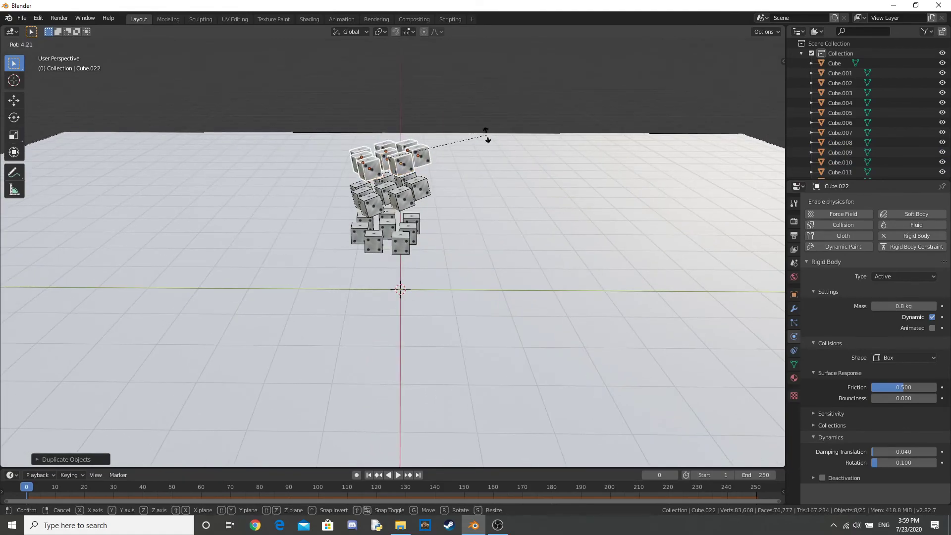
pyautogui.click(473, 177)
pyautogui.press('r')
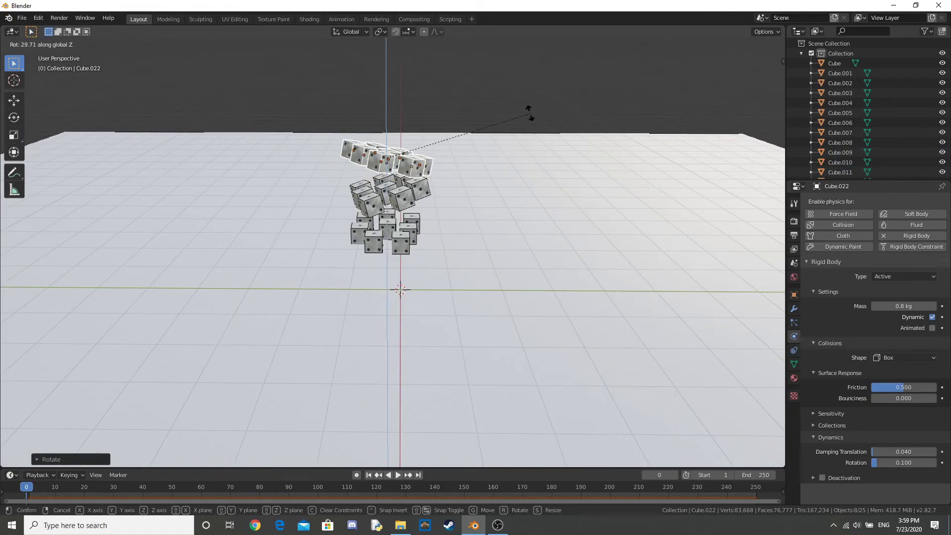
pyautogui.click(524, 140)
# Deselect the dice and play the simulation to watch all three layers fall onto the floor, stopping at about frame 123
pyautogui.moveTo(524, 140); pyautogui.dragTo(501, 189, button='middle')
pyautogui.scroll(3, 501, 190)
pyautogui.click(525, 129)
pyautogui.press('space')
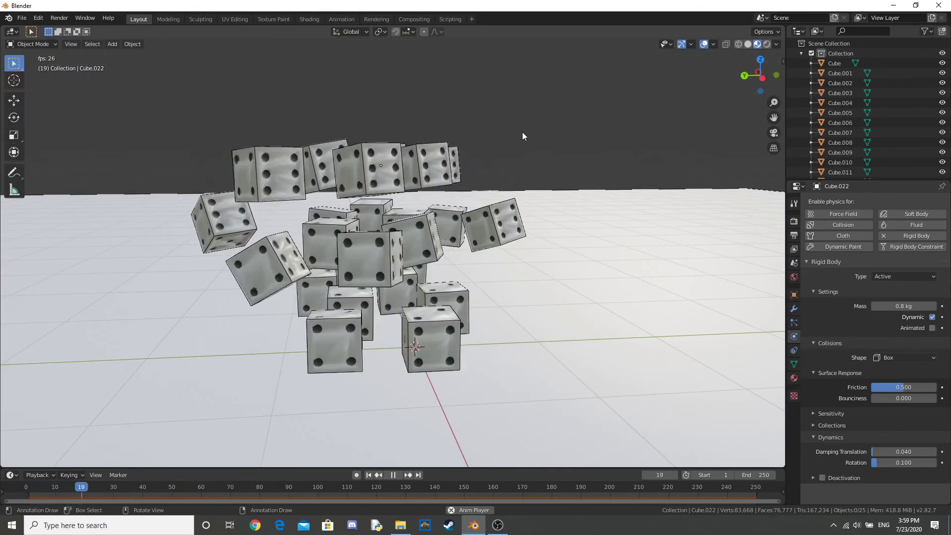
pyautogui.scroll(-5, 523, 134)
pyautogui.moveTo(522, 138); pyautogui.dragTo(547, 203, button='middle')
pyautogui.scroll(-3, 537, 203)
pyautogui.scroll(4, 525, 195)
pyautogui.press('space')
# Give the floor plane's material a red base color, metallic 1.000 and roughness 0.000
pyautogui.click(597, 293)
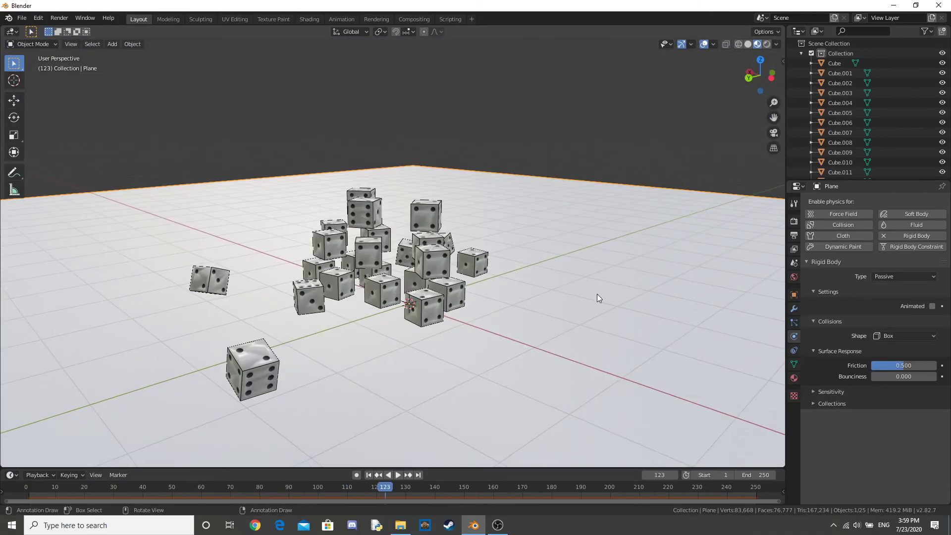
pyautogui.click(794, 378)
pyautogui.click(897, 317)
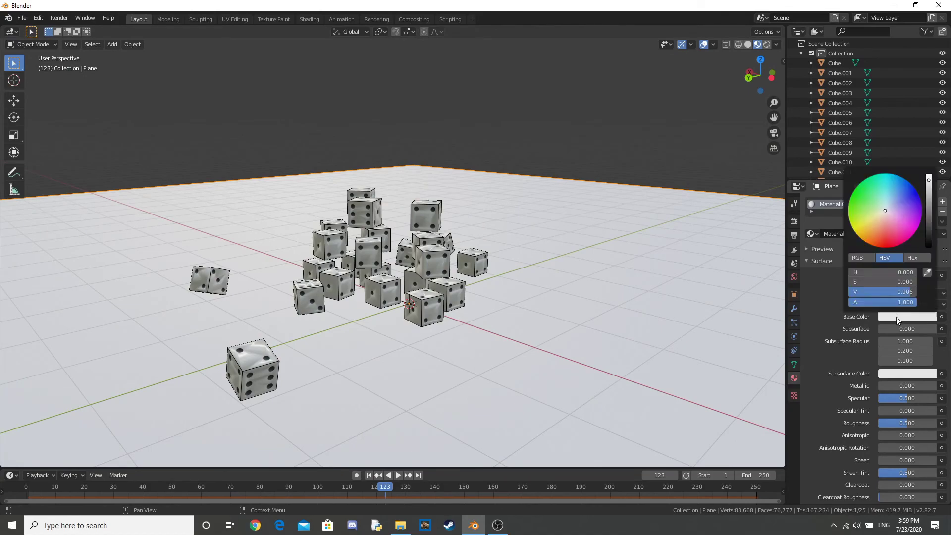
pyautogui.click(883, 247)
pyautogui.moveTo(907, 386); pyautogui.dragTo(938, 391)
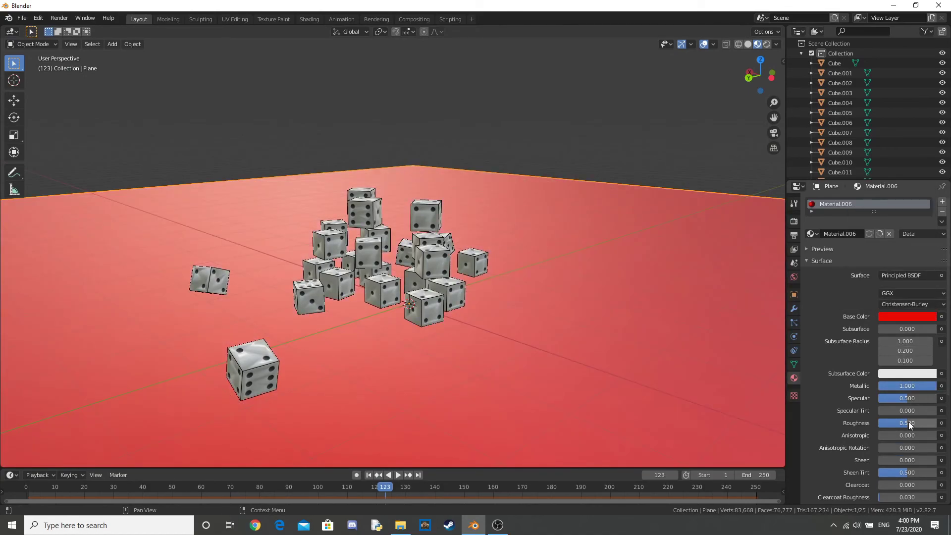
pyautogui.moveTo(909, 421); pyautogui.dragTo(880, 423)
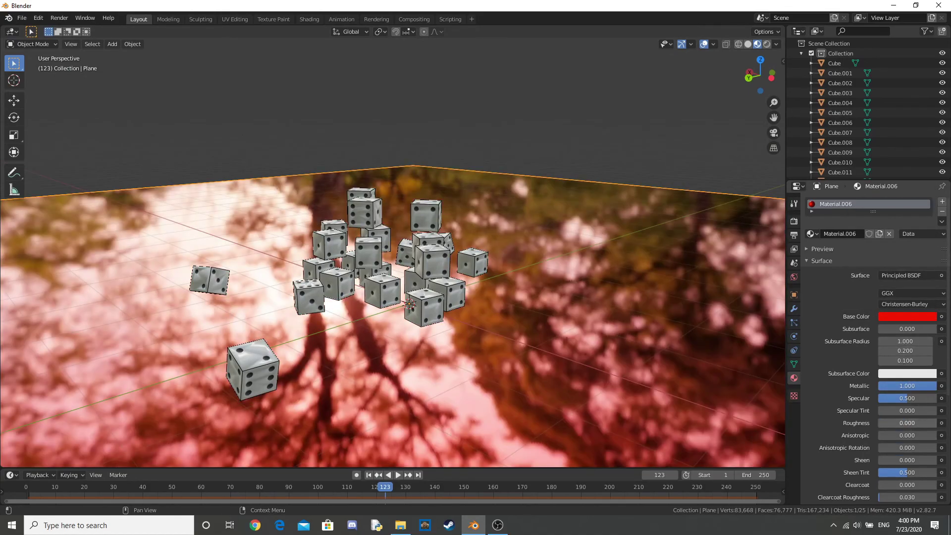
pyautogui.scroll(-2, 612, 270)
pyautogui.moveTo(612, 269); pyautogui.dragTo(661, 300, button='middle')
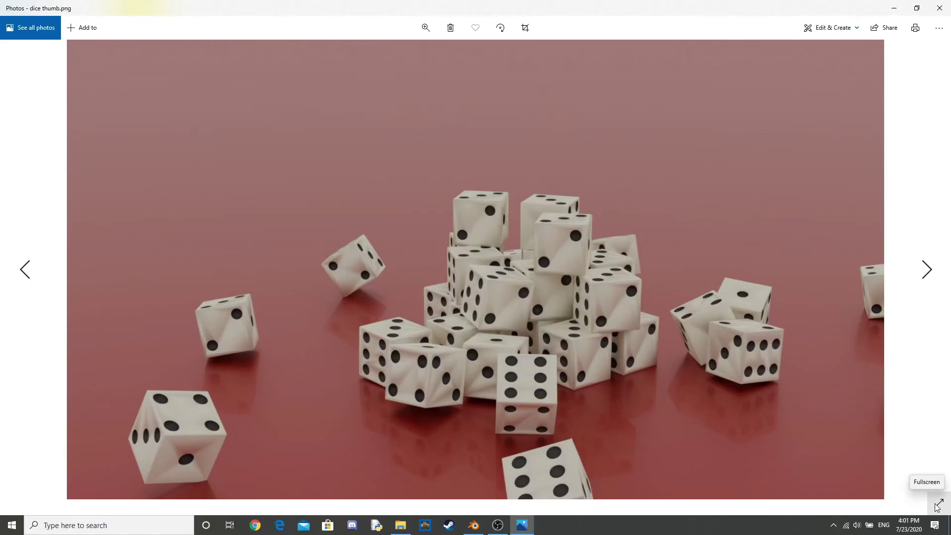
# View the finished dice render, dice thumb.png, full screen in Photos
pyautogui.click(938, 505)
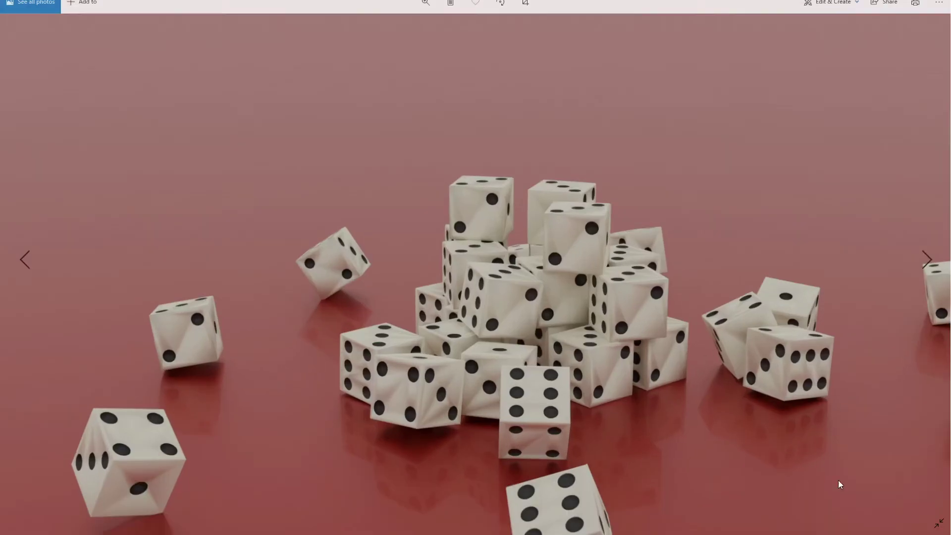